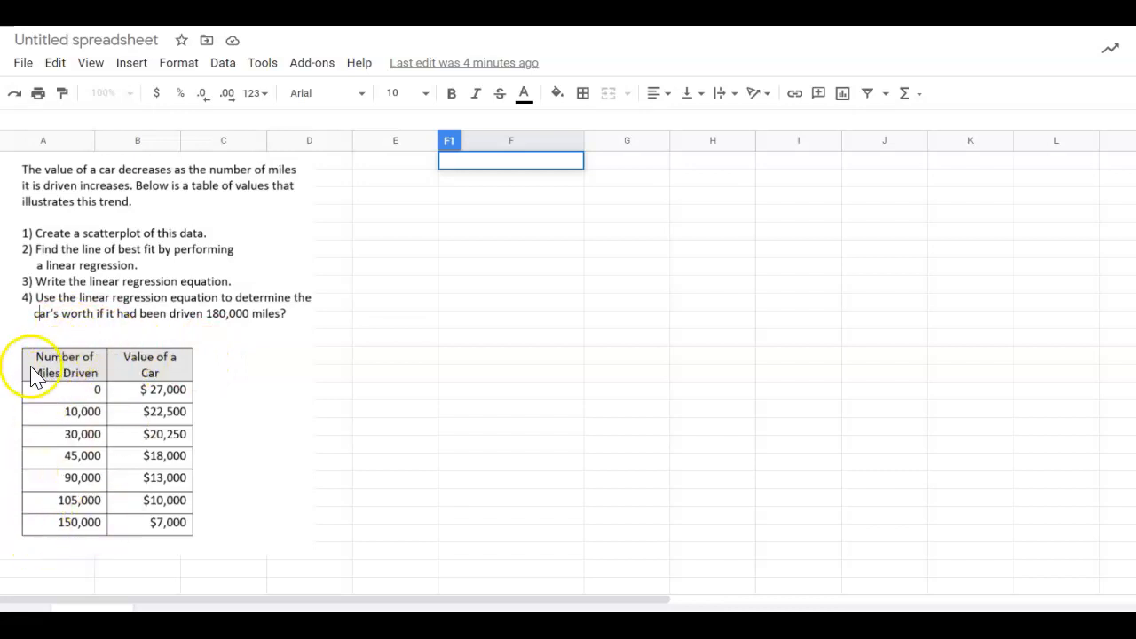
double_click(487, 160)
left_click(384, 160)
left_click(532, 160)
left_click(620, 167)
left_click(480, 162)
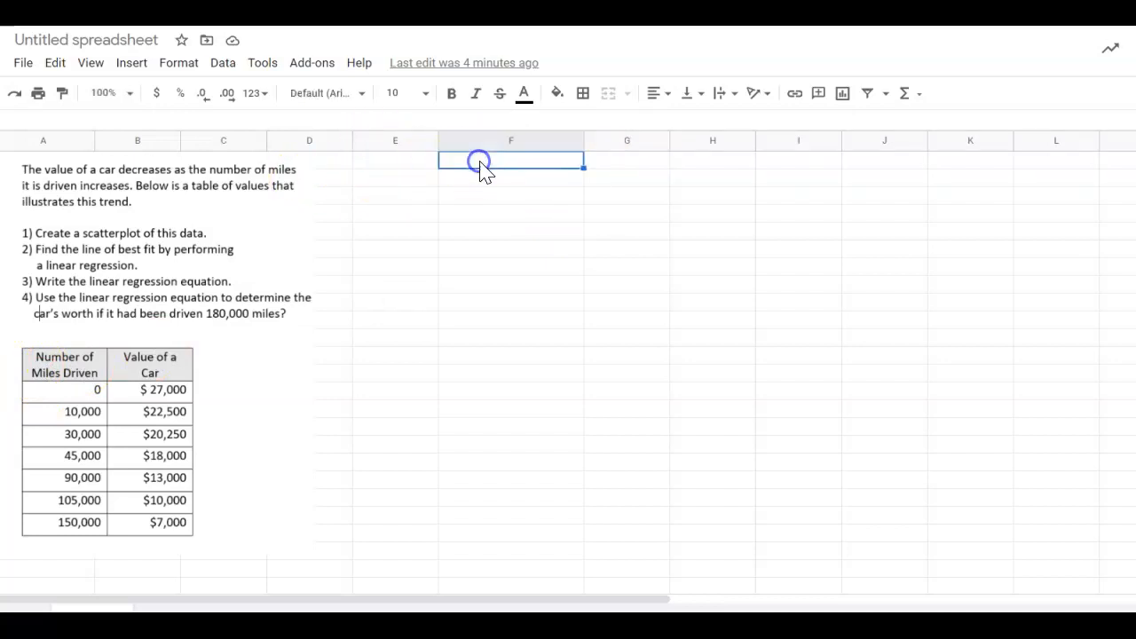
- Enter the header "Number of Mile Driven" in cell E1 and widen column E to fit it
left_click(410, 163)
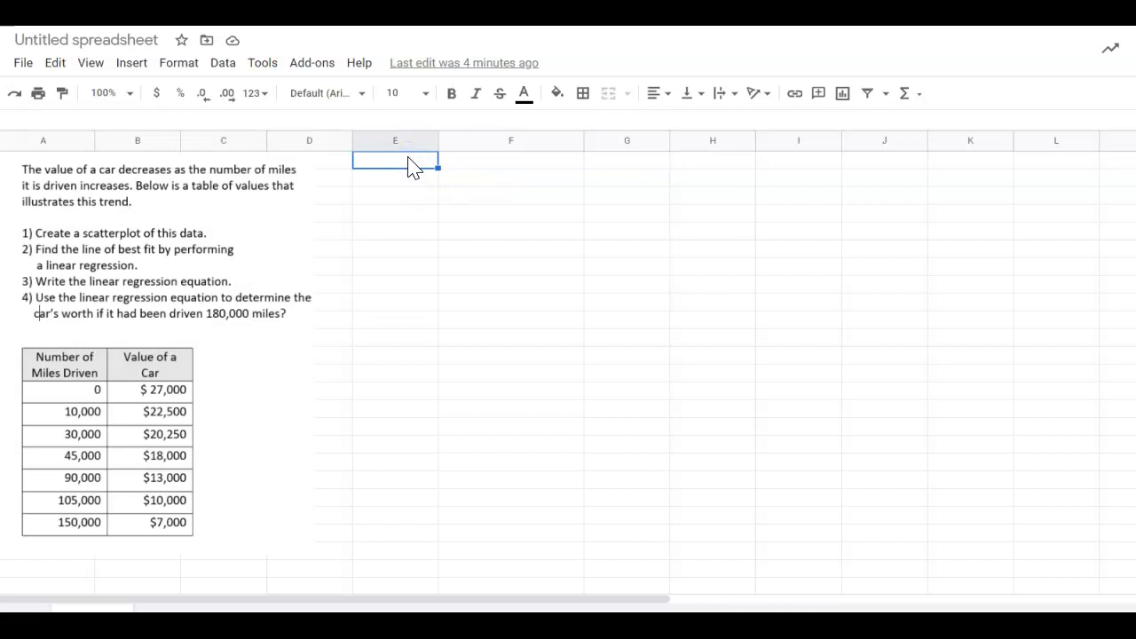
type("NUmber of")
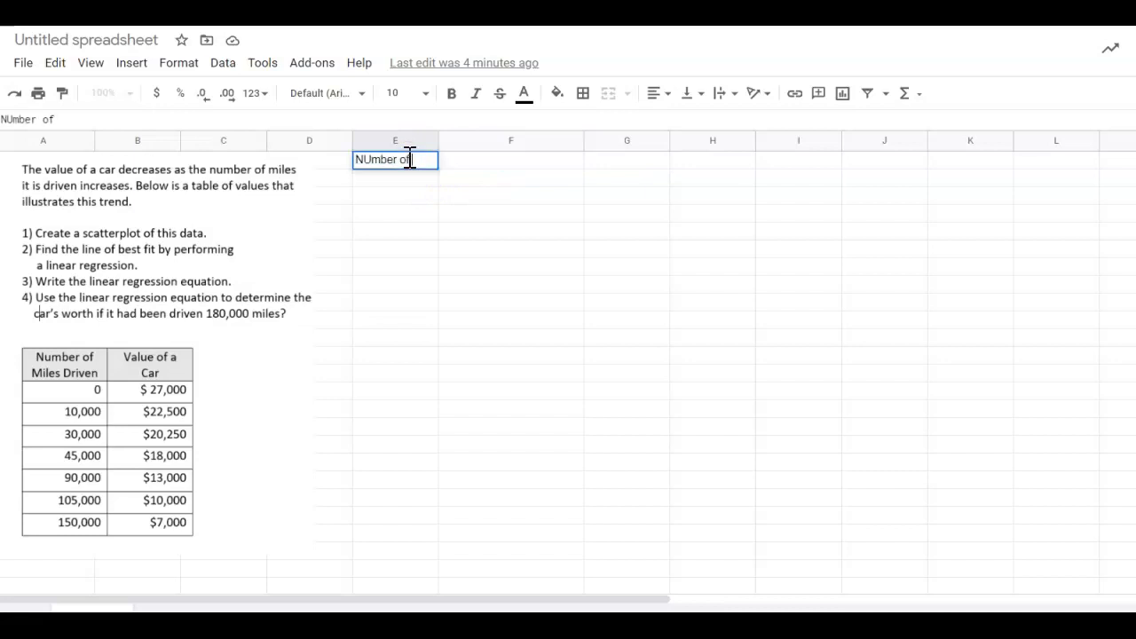
type(" Mile Driven")
left_click(410, 126)
left_click(366, 160)
key("BackSpace")
type("u")
left_click_drag(441, 139, 469, 137)
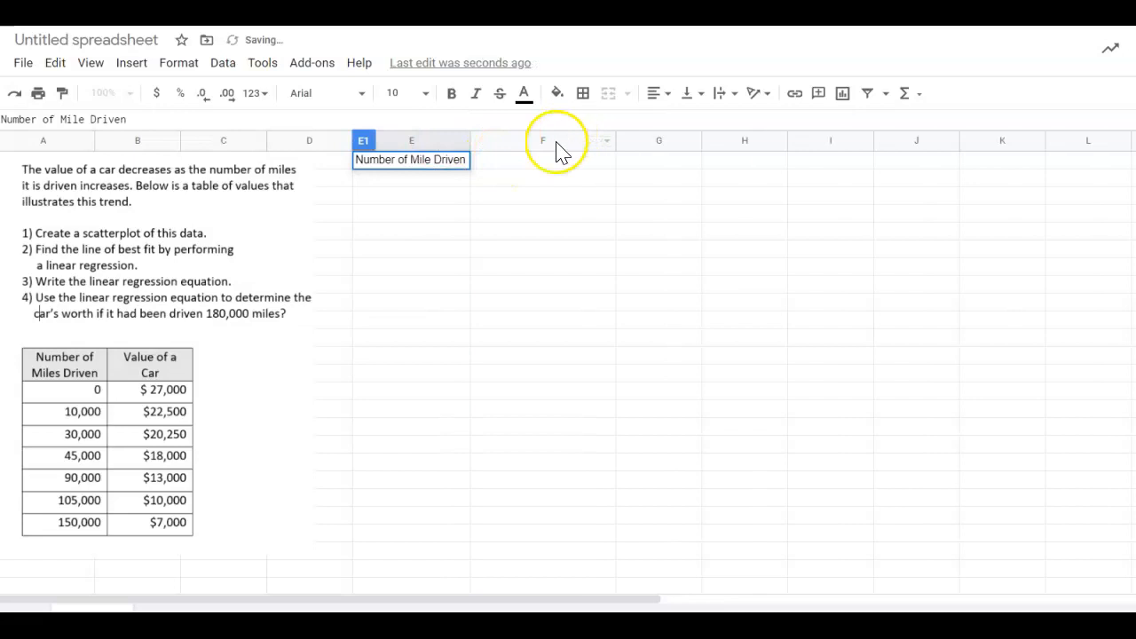
- Enter the header "Value of the Car" in cell F1
left_click(518, 160)
type("Vlue ")
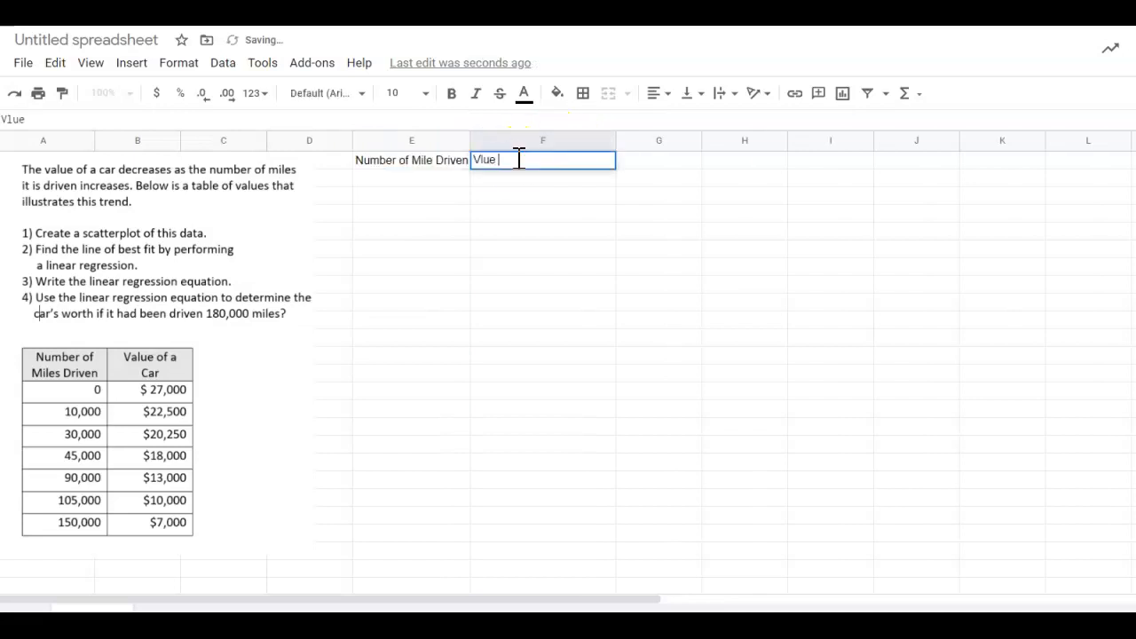
type("of the Car")
left_click(477, 160)
type("a")
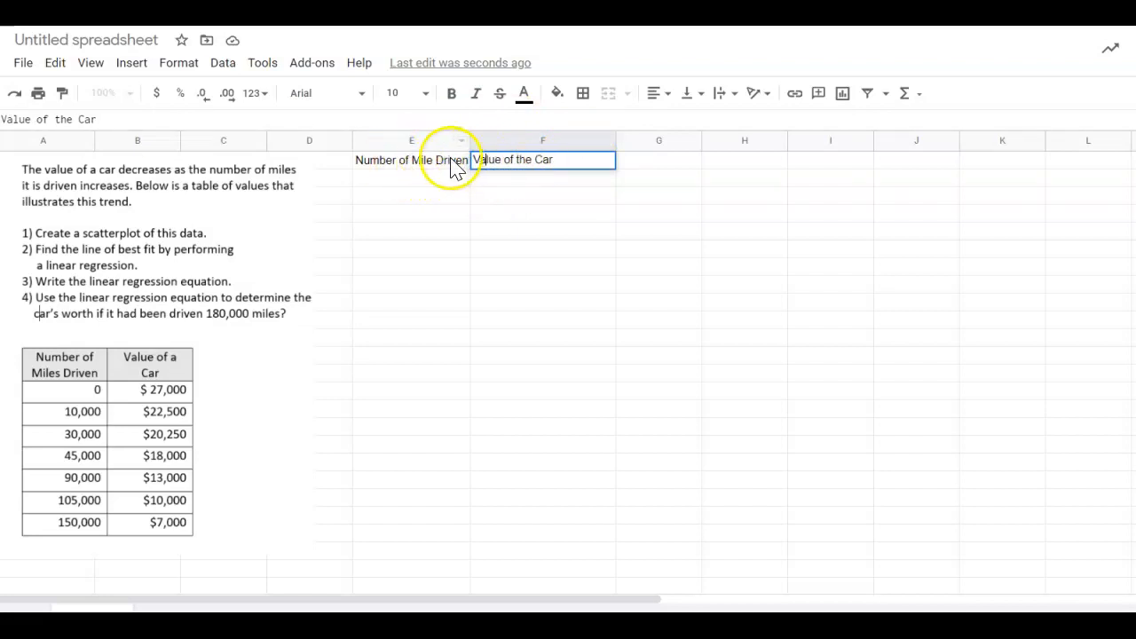
- Enter the mileages 0, 10000, 30000, 45000, 90000 and 105000 in cells E2 to E7
left_click(399, 182)
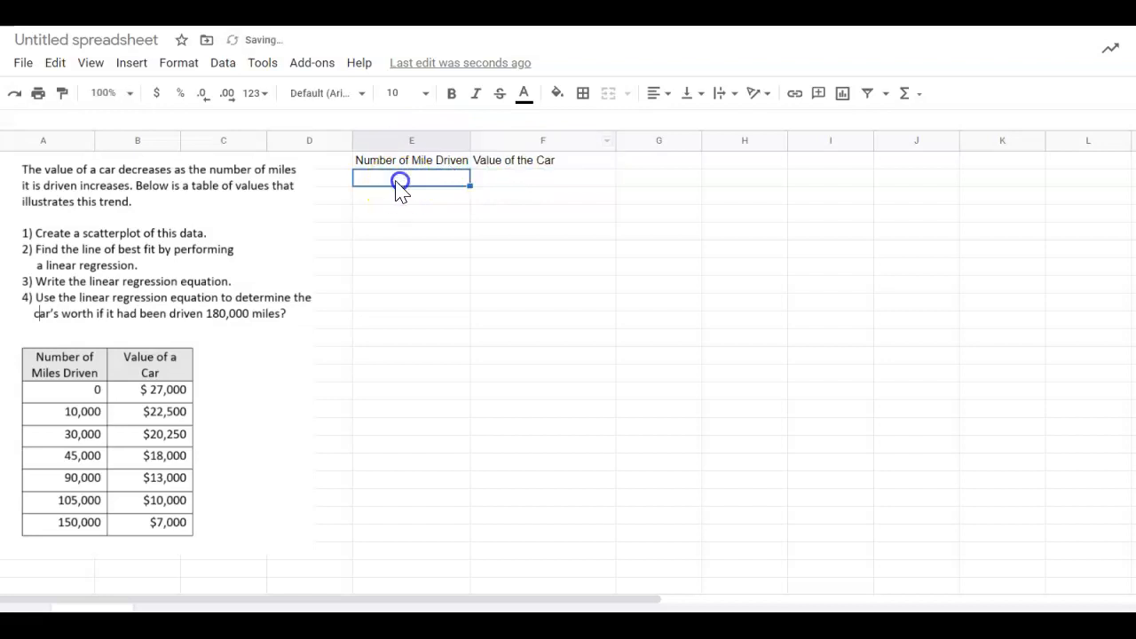
type("0")
key("Return")
type("10000")
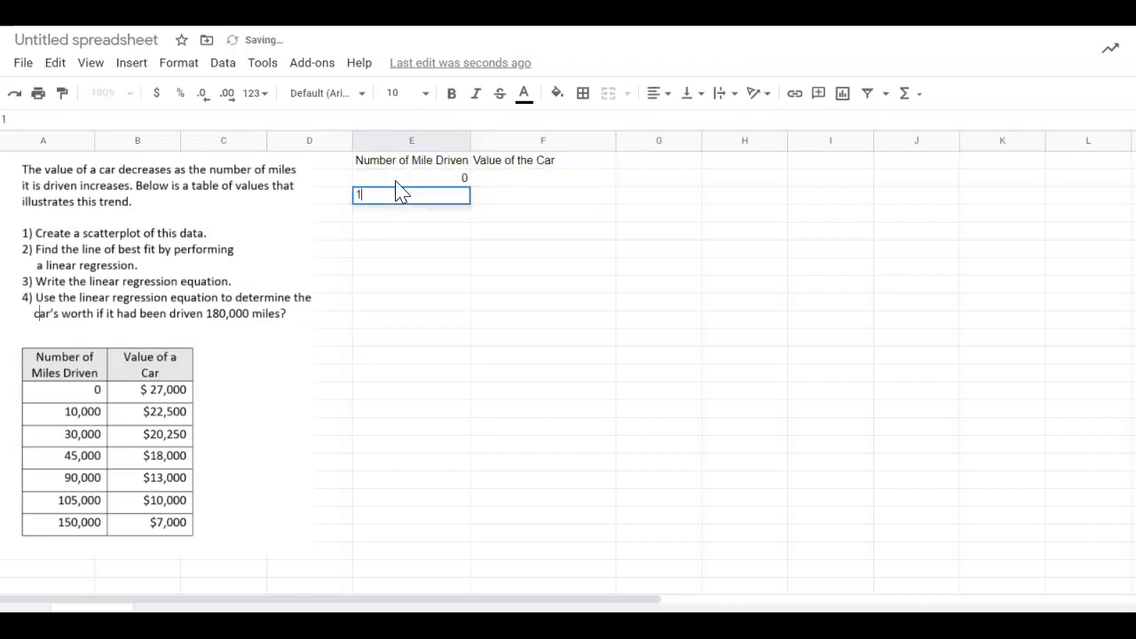
key("Return")
type("3000")
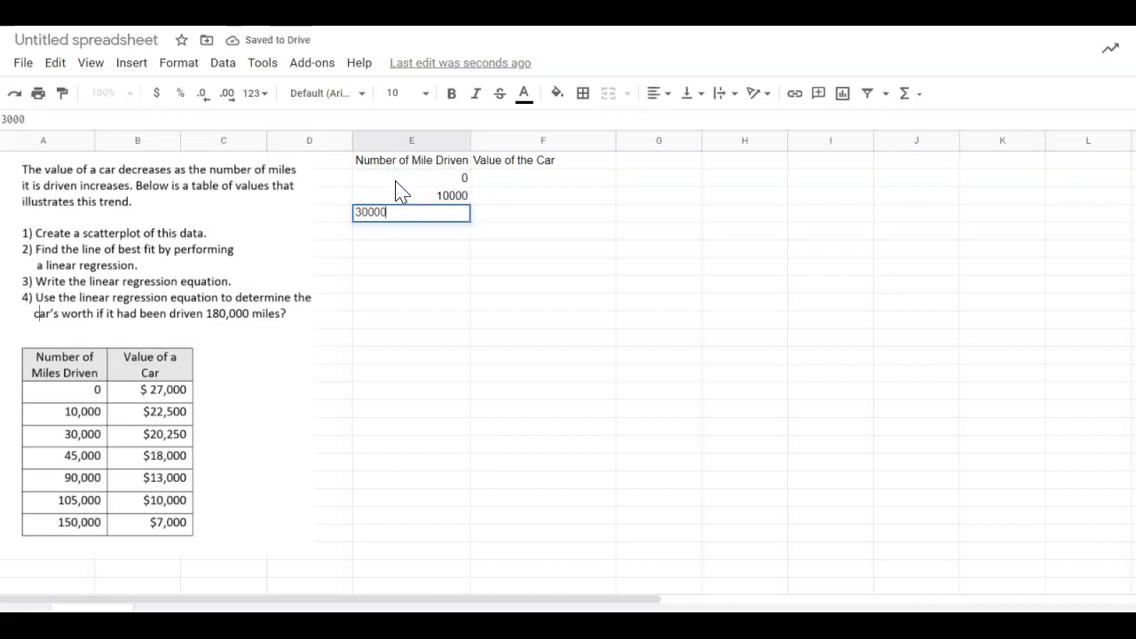
type("0")
key("Return")
type("45000")
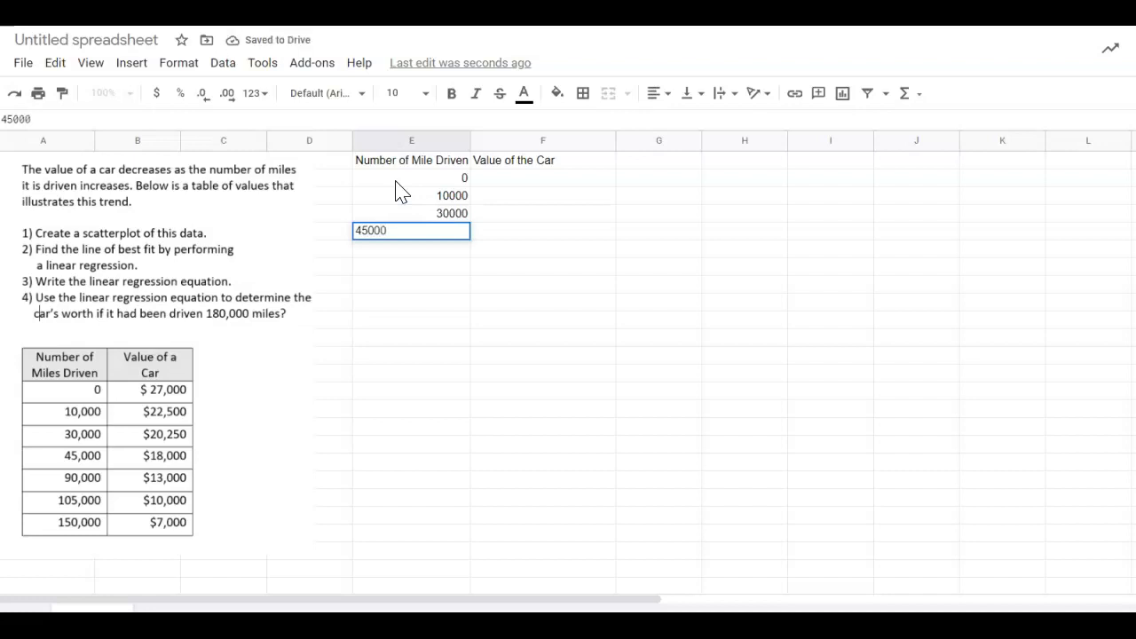
key("Return")
type("90000")
key("Return")
type("105000")
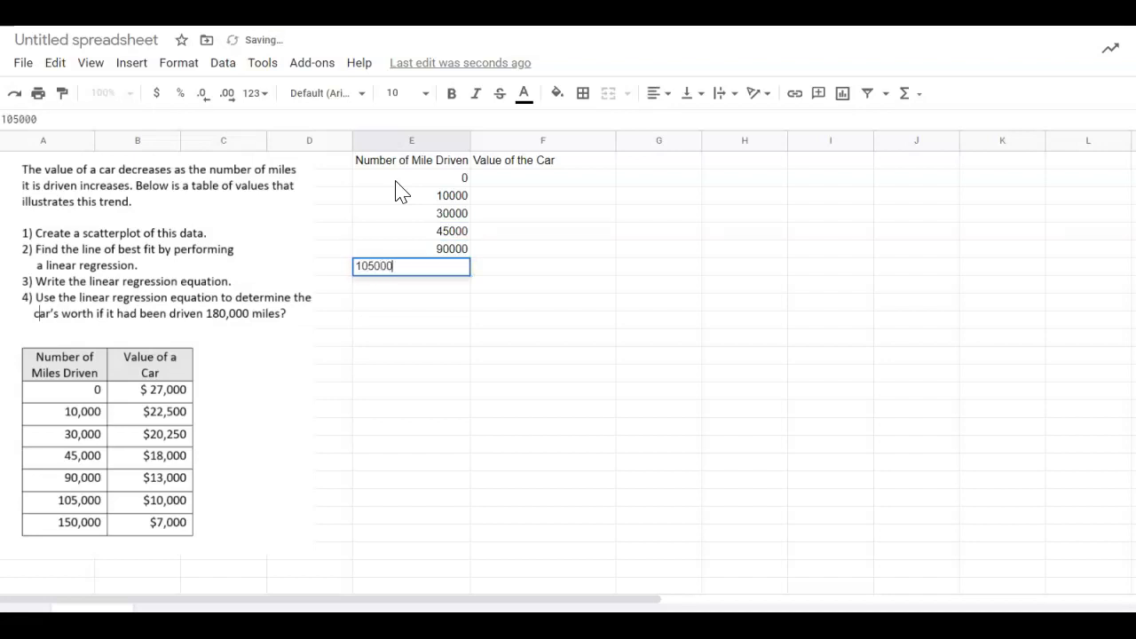
key("Return")
- Enter 150000 as the last mileage in cell E8
type("150")
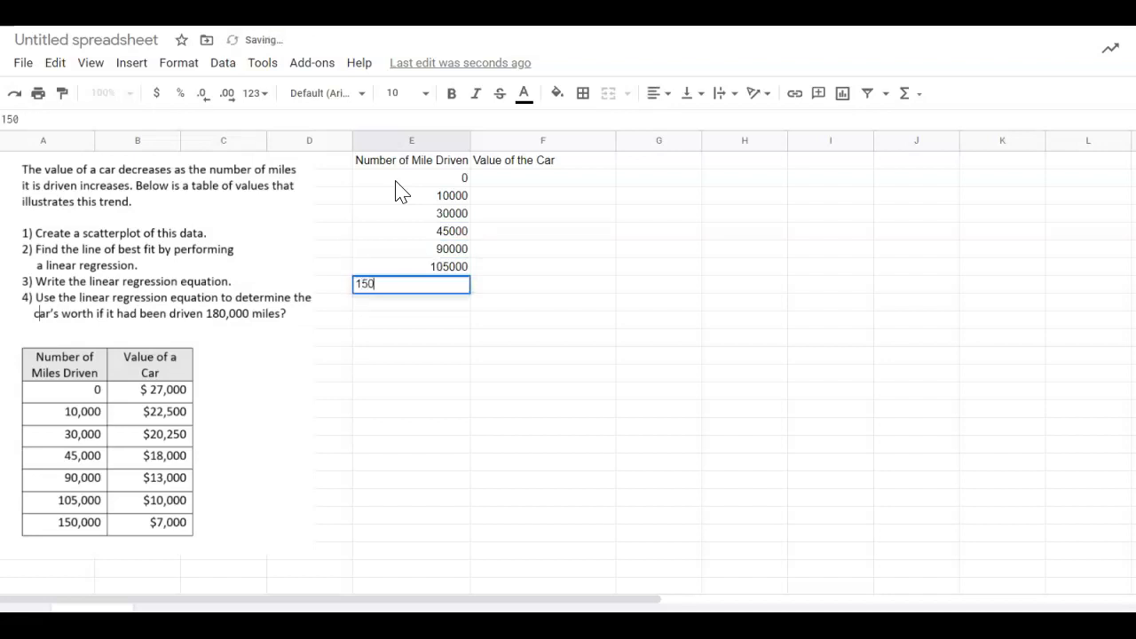
key("Return")
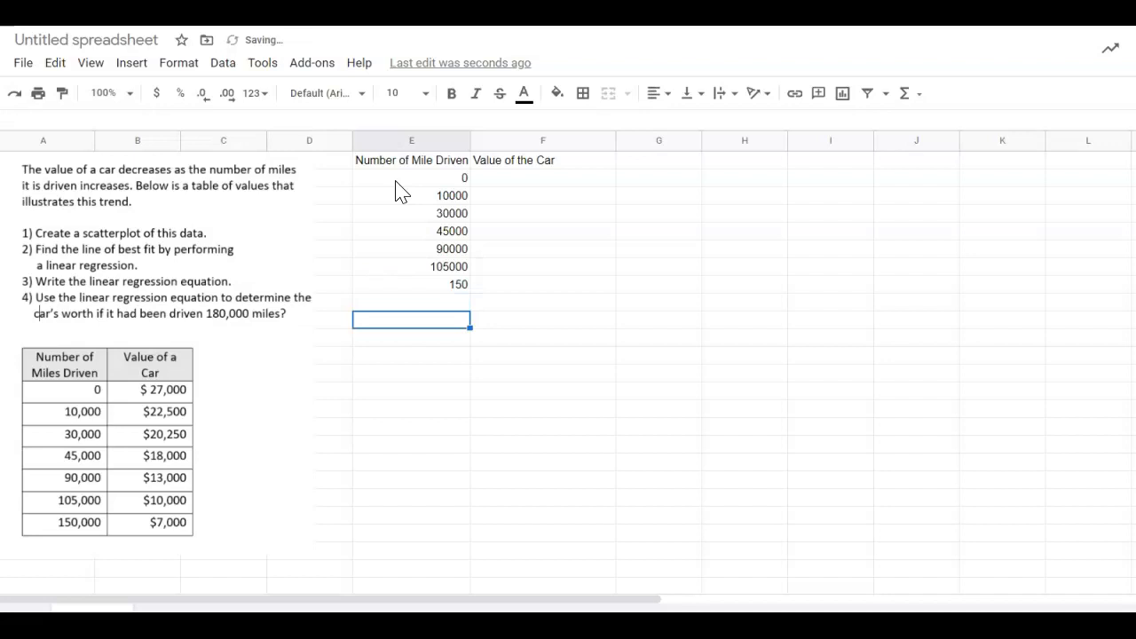
key("Up")
key("Right")
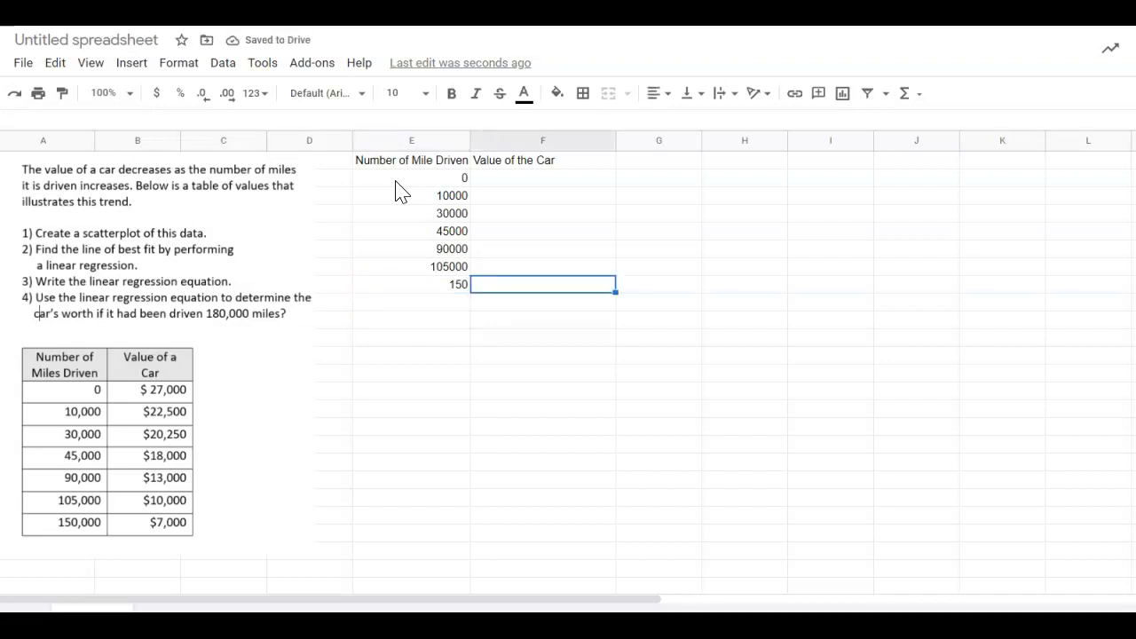
left_click(453, 284)
double_click(452, 284)
type("0000")
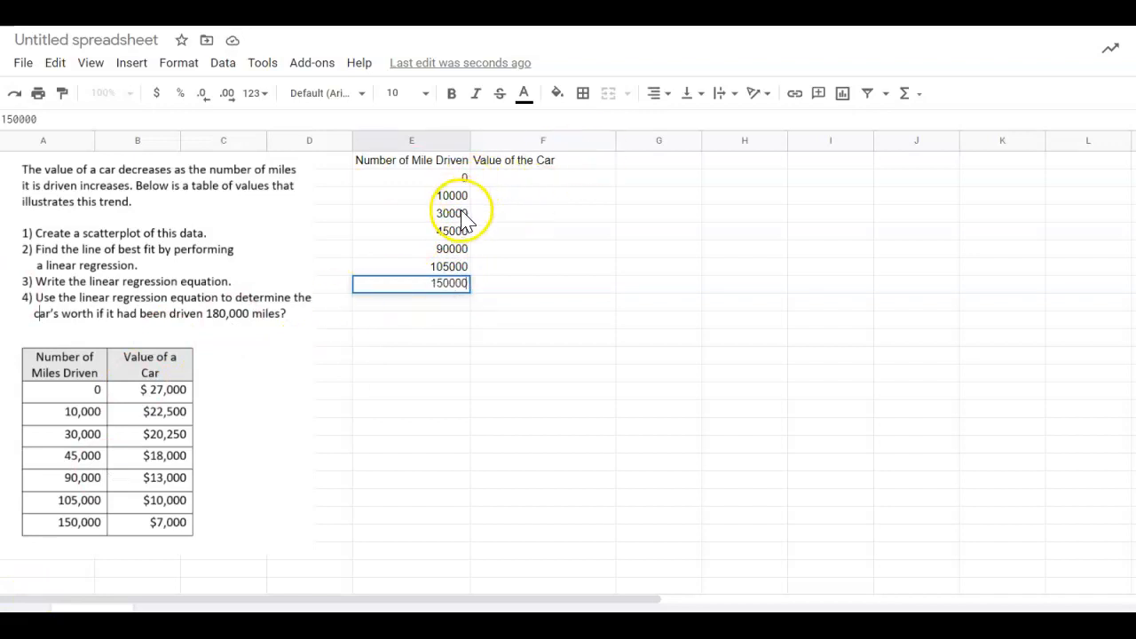
- Enter the car values 27000, 22500 and 20250 in cells F2 to F4
left_click(509, 181)
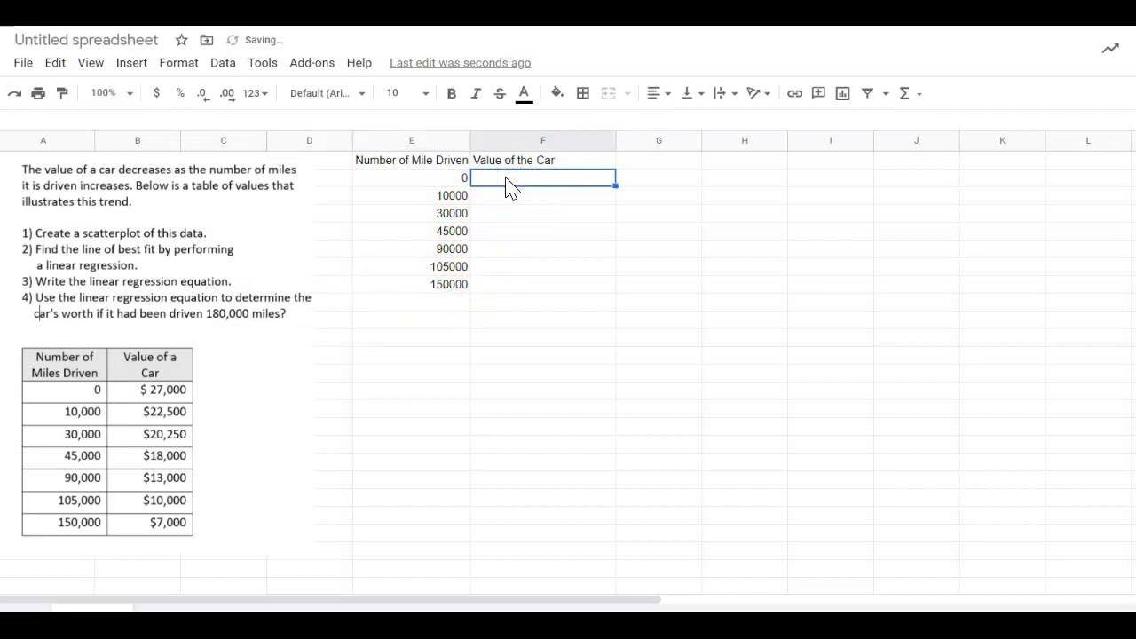
type("27000")
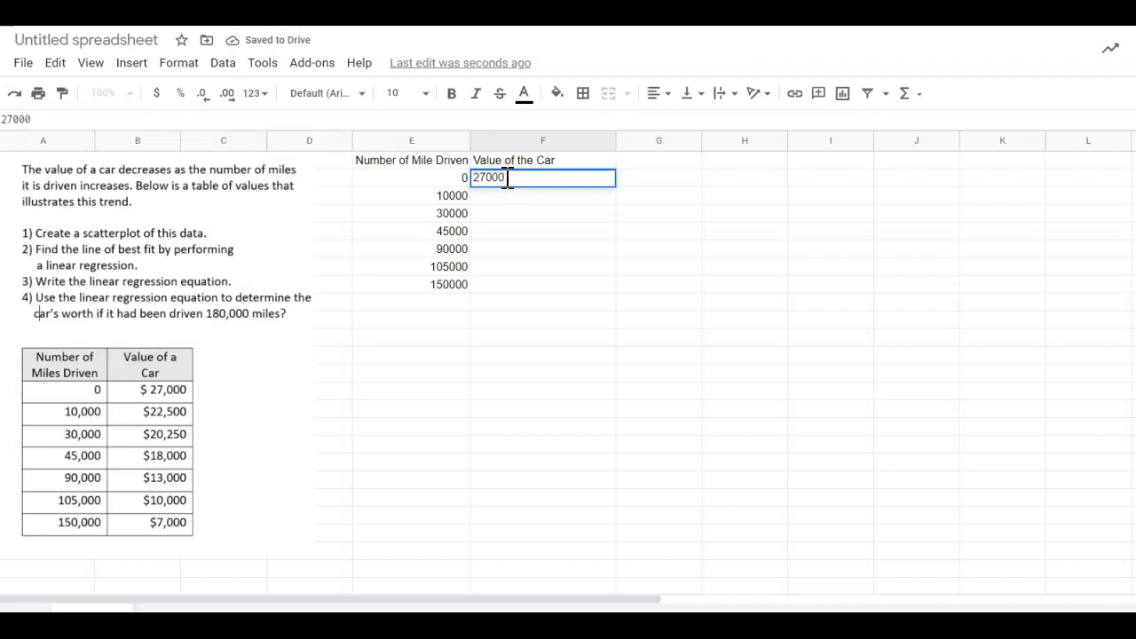
key("Return")
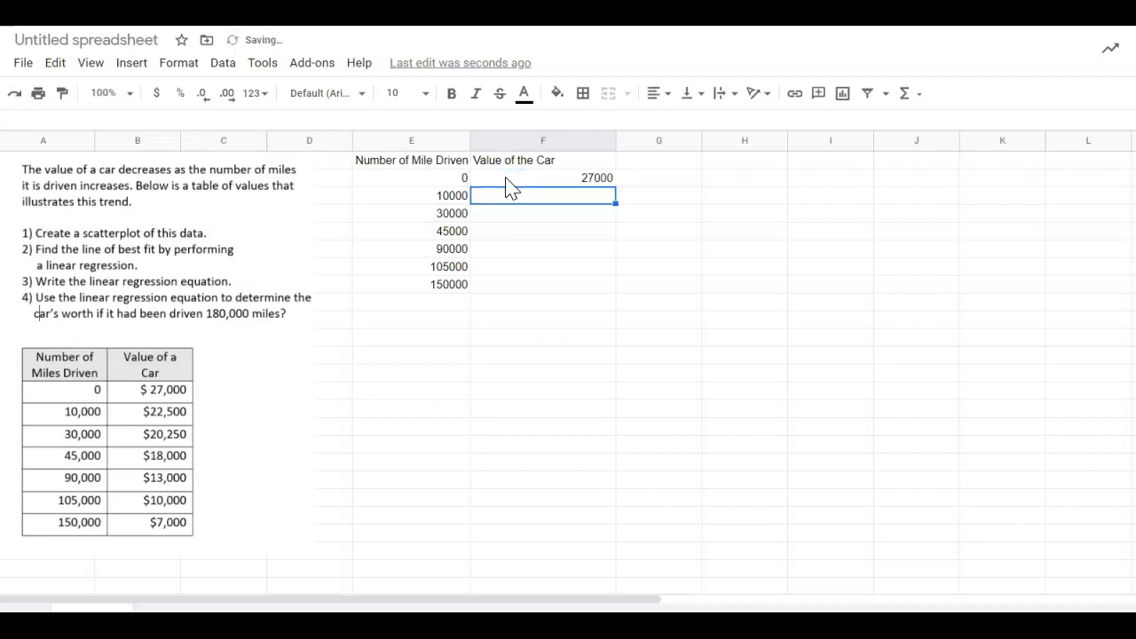
type("22")
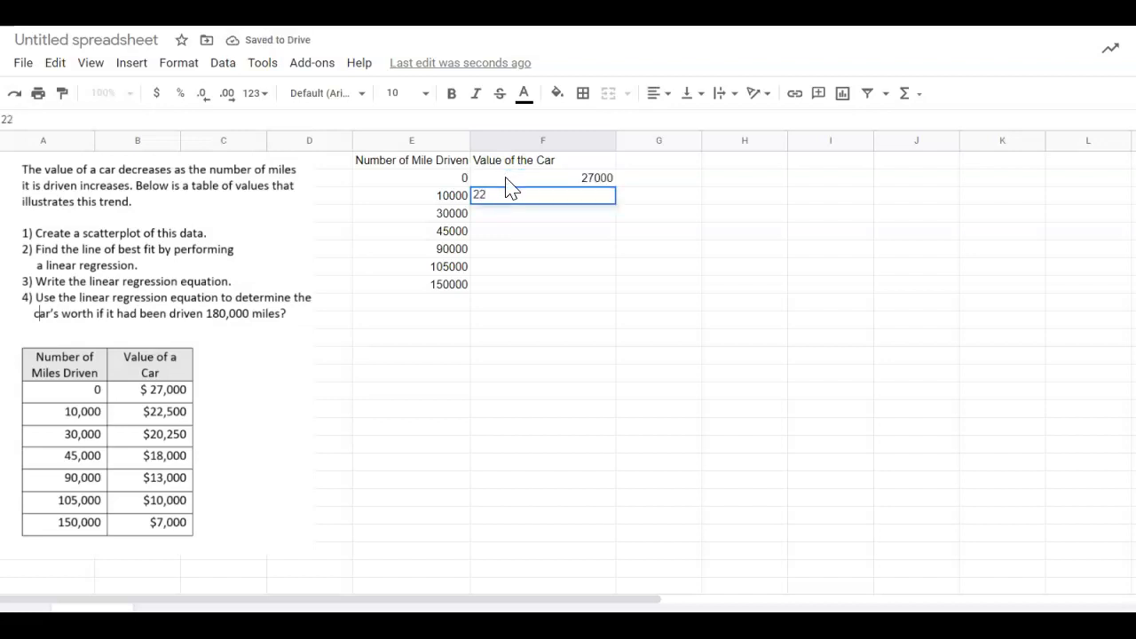
type("500")
key("Return")
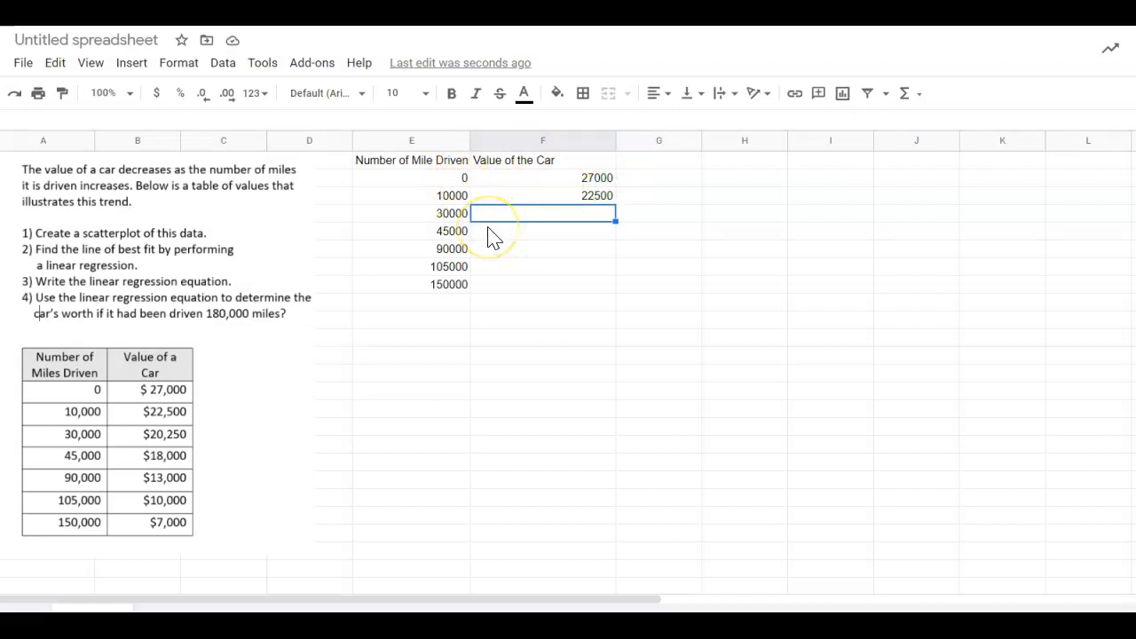
type("2050")
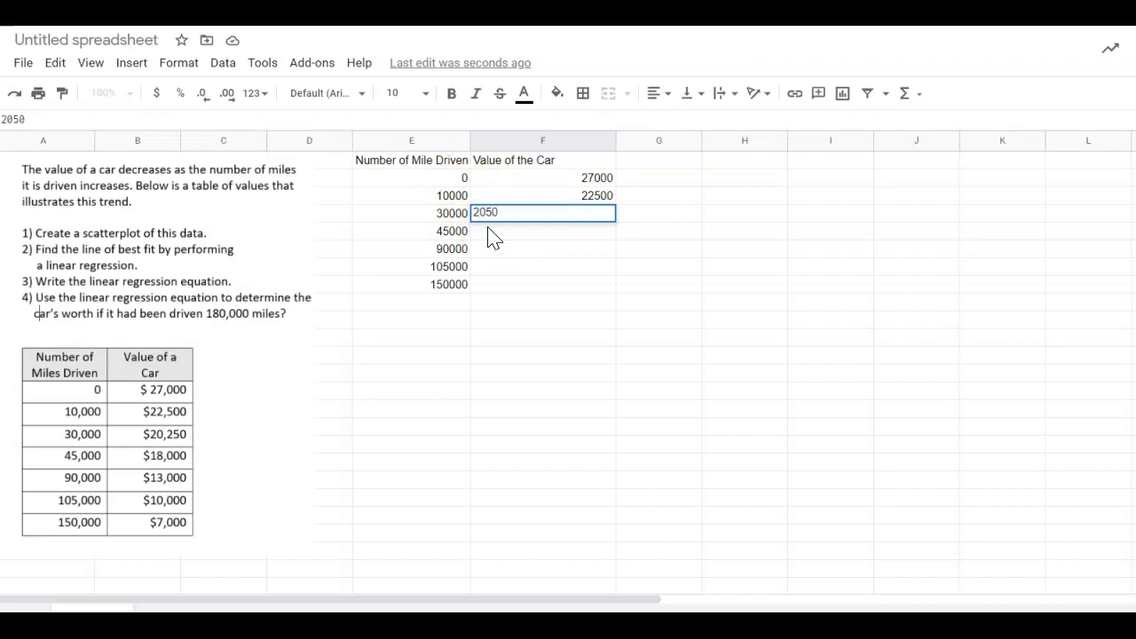
key("BackSpace")
key("BackSpace")
type("250")
key("Return")
- Enter the remaining car values 18000, 13000, 10000 and 7000 in cells F5 to F8
type("18000")
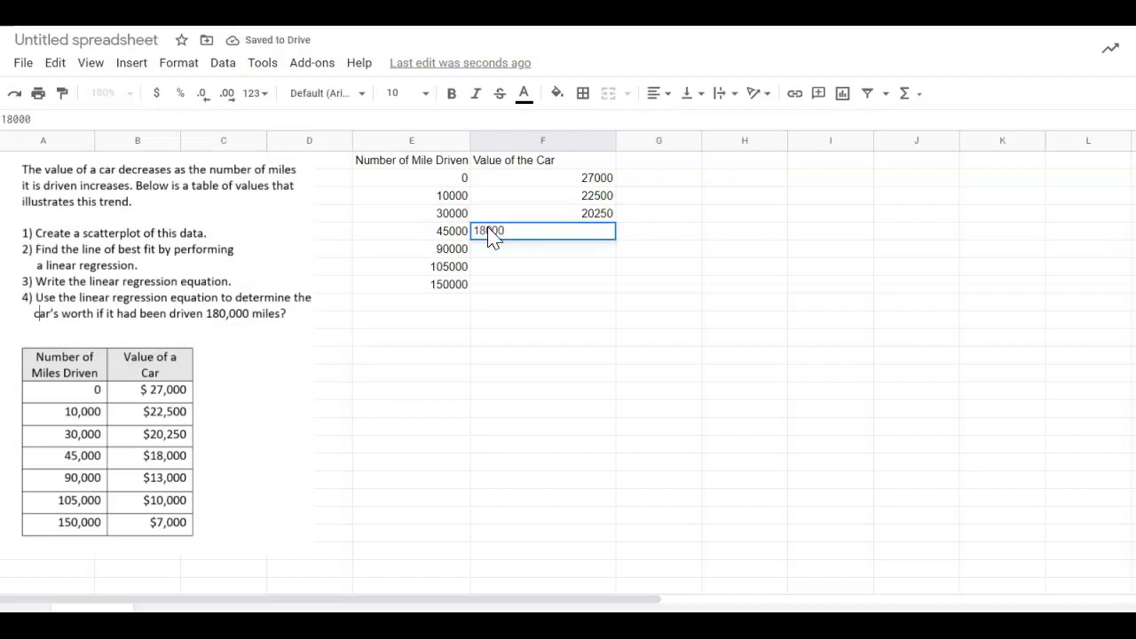
key("Return")
type("13")
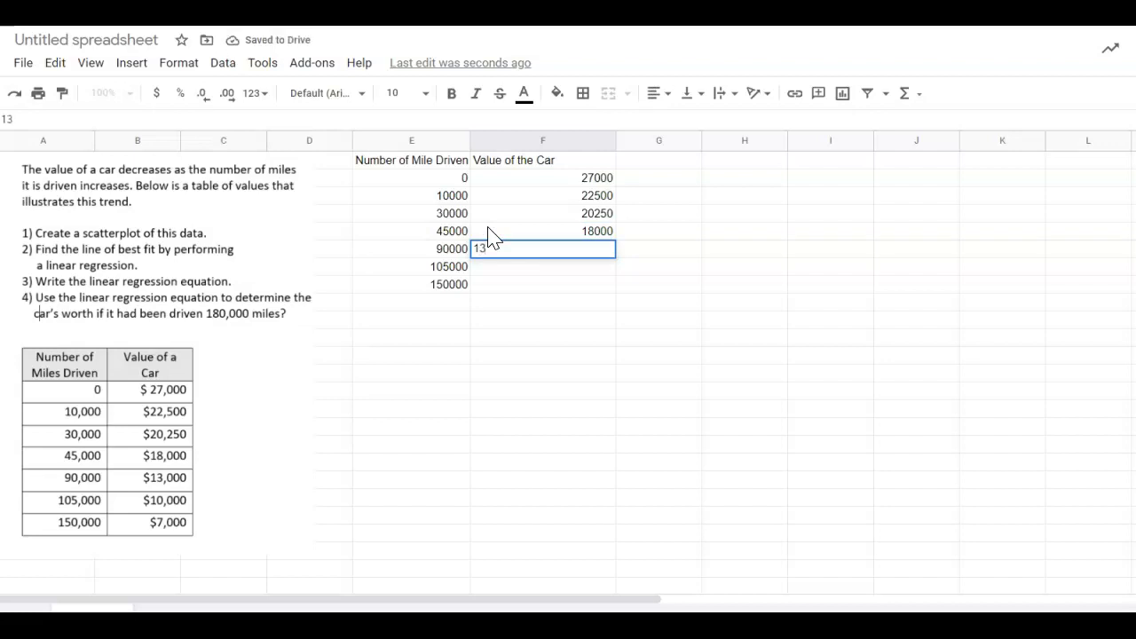
type("000")
key("Return")
type("10000")
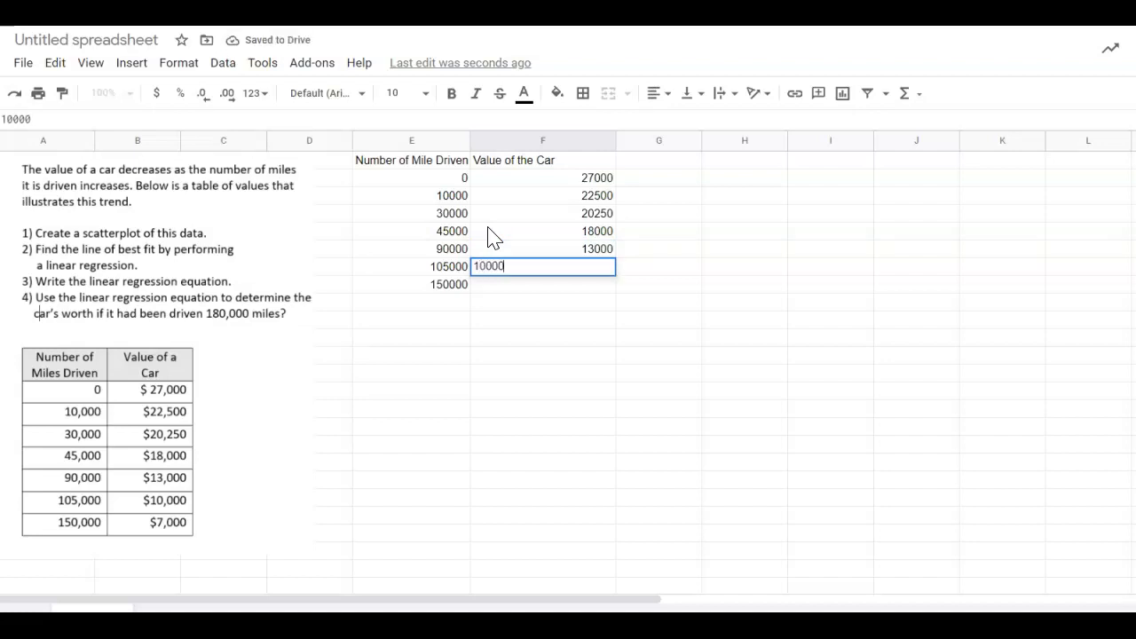
key("Return")
type("7000")
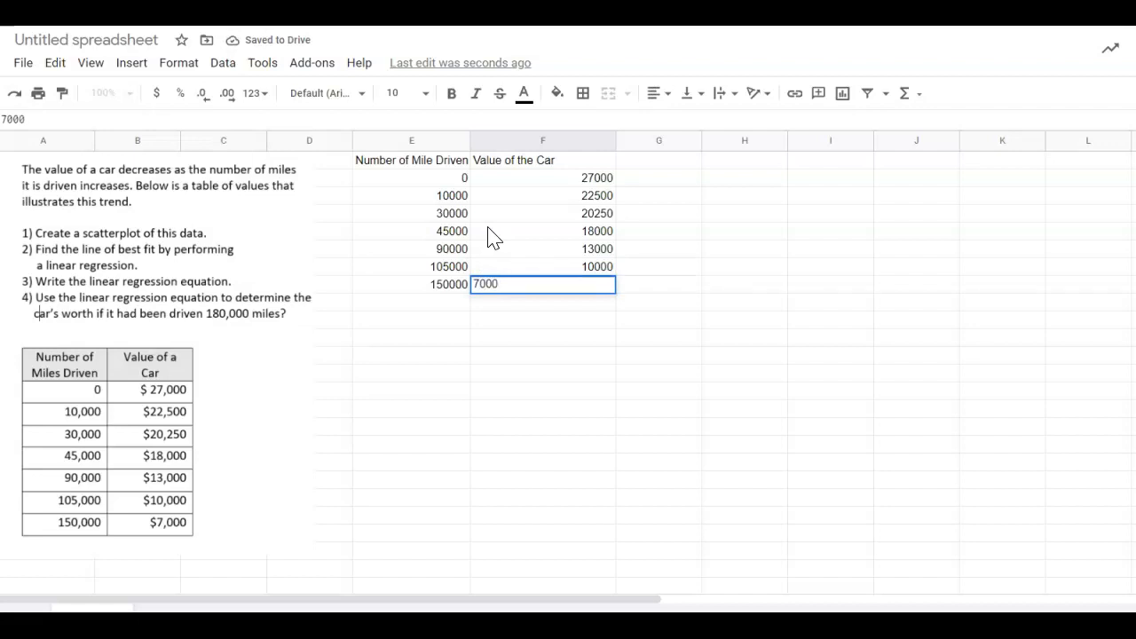
key("Return")
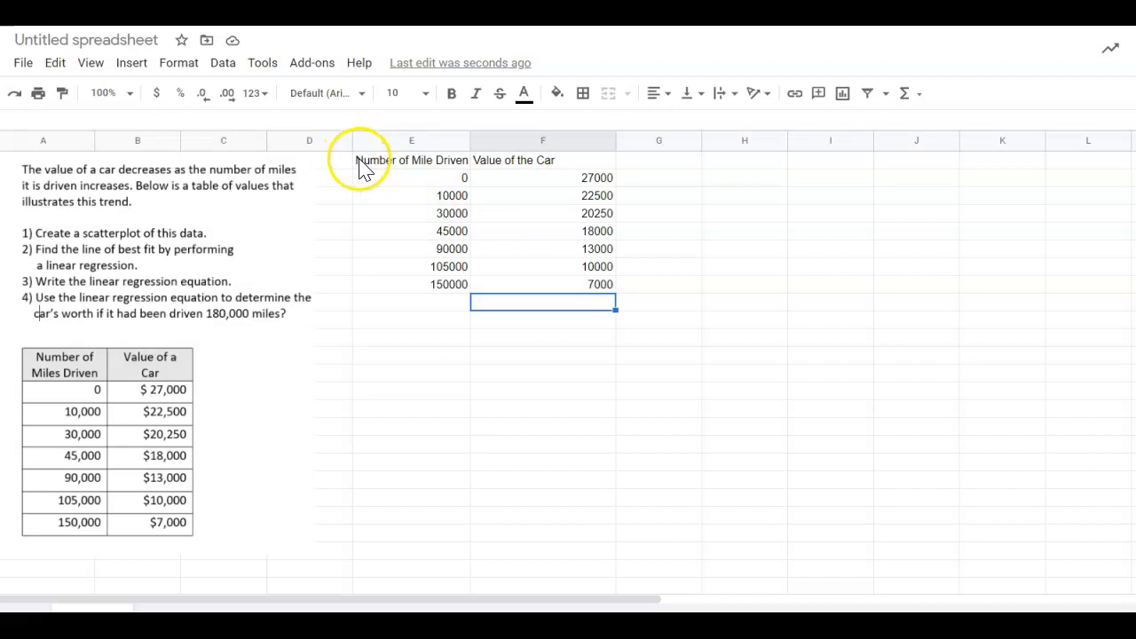
- Insert a chart based on the mileage and car value data in E1:F8, including the headers
left_click_drag(362, 167, 552, 295)
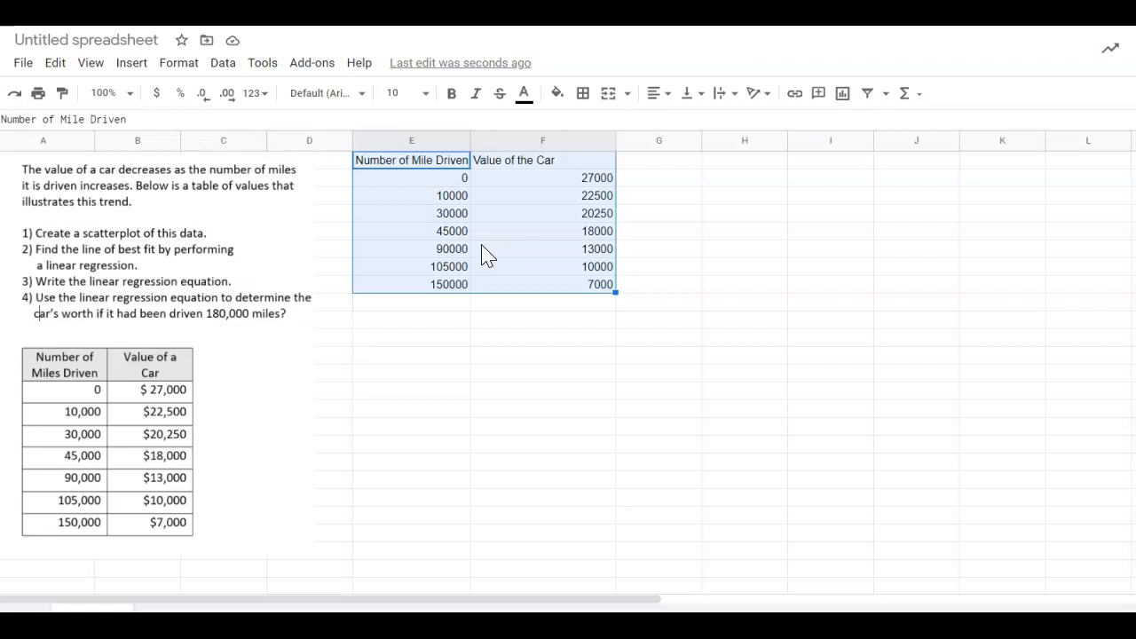
left_click(131, 64)
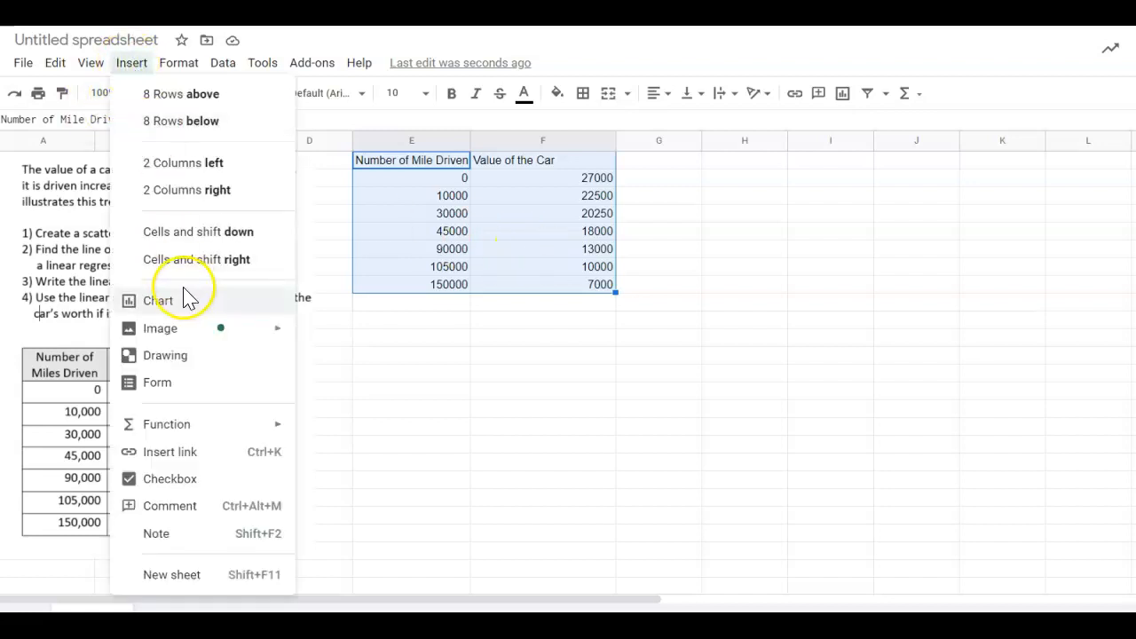
left_click(134, 312)
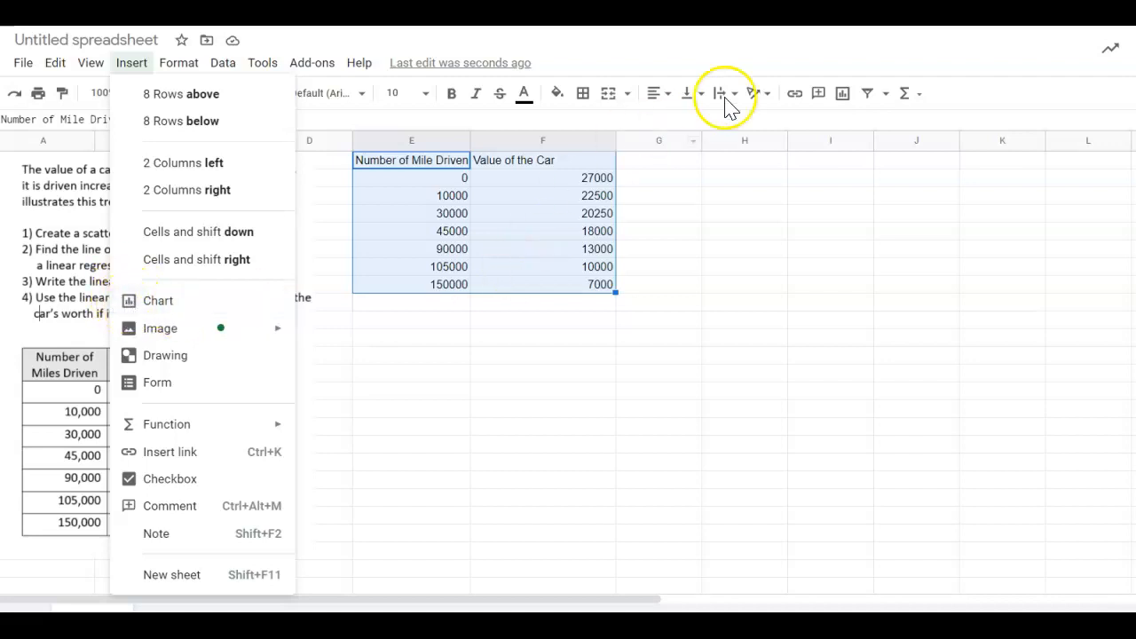
left_click(844, 104)
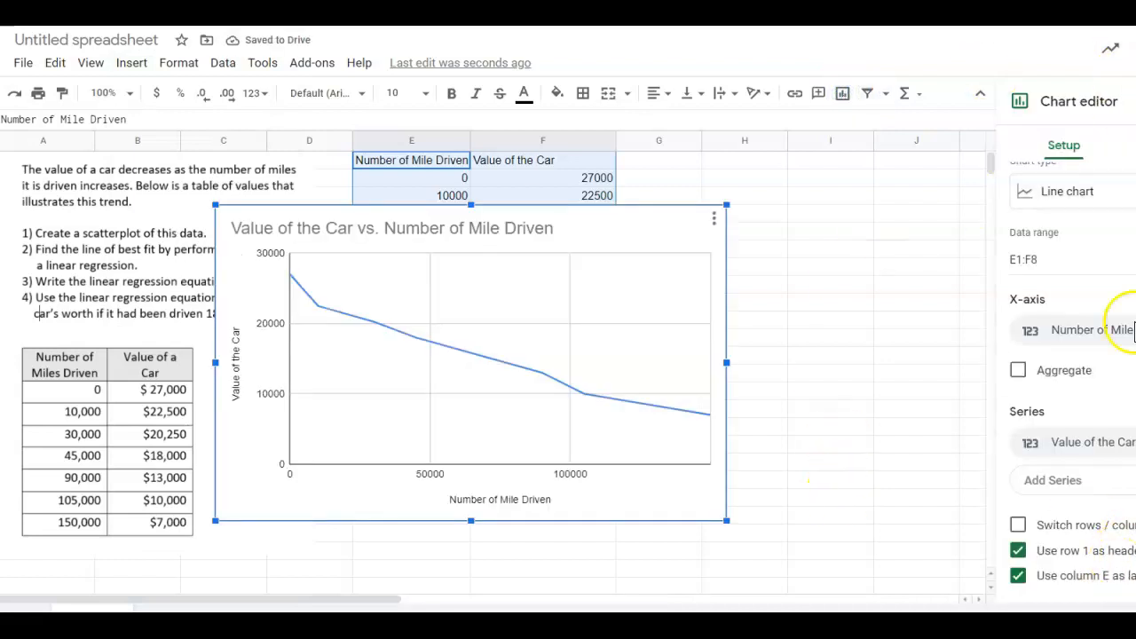
- Move the chart beside the data table so that it starts at column G and uncovers the data
left_click(393, 590)
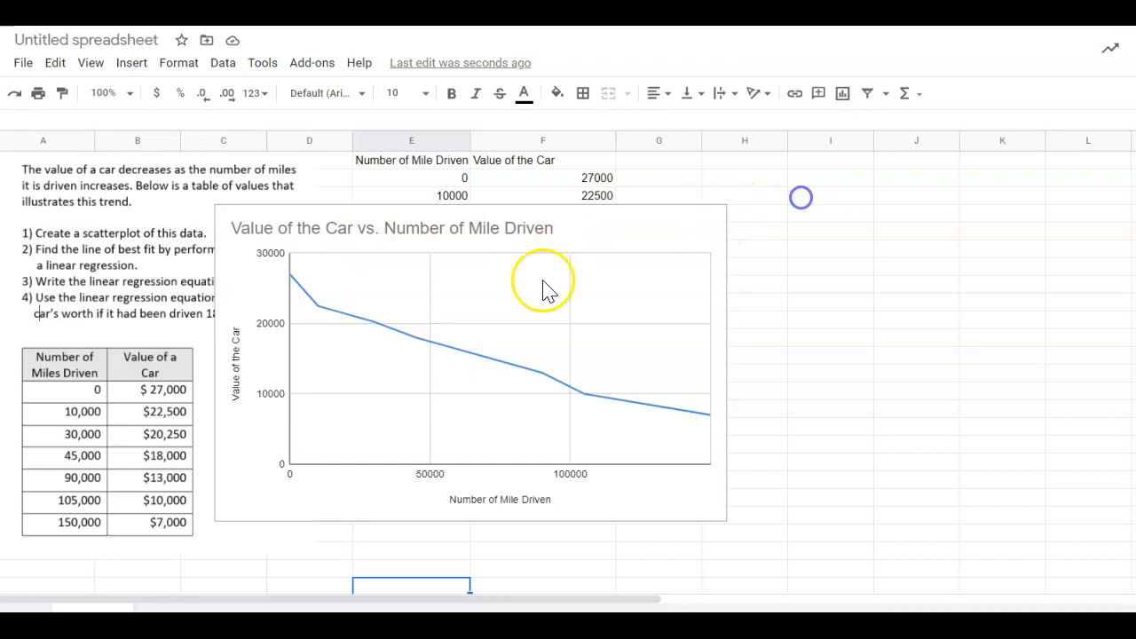
left_click(614, 231)
left_click_drag(867, 177, 1042, 169)
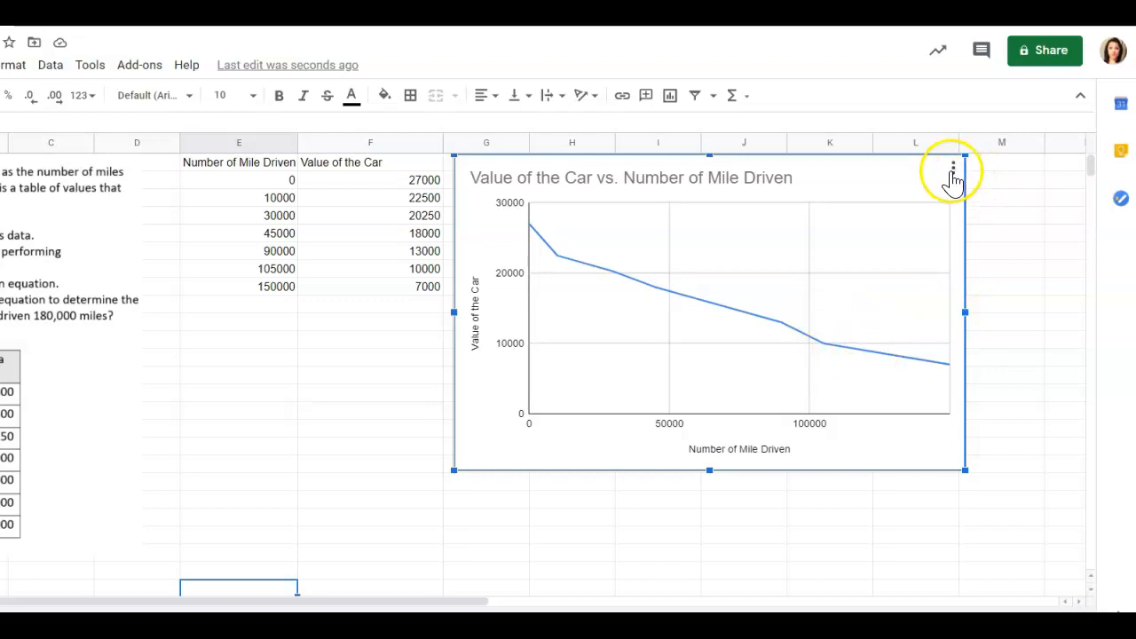
- Open the chart for editing and change its chart type to Scatter chart
left_click(953, 171)
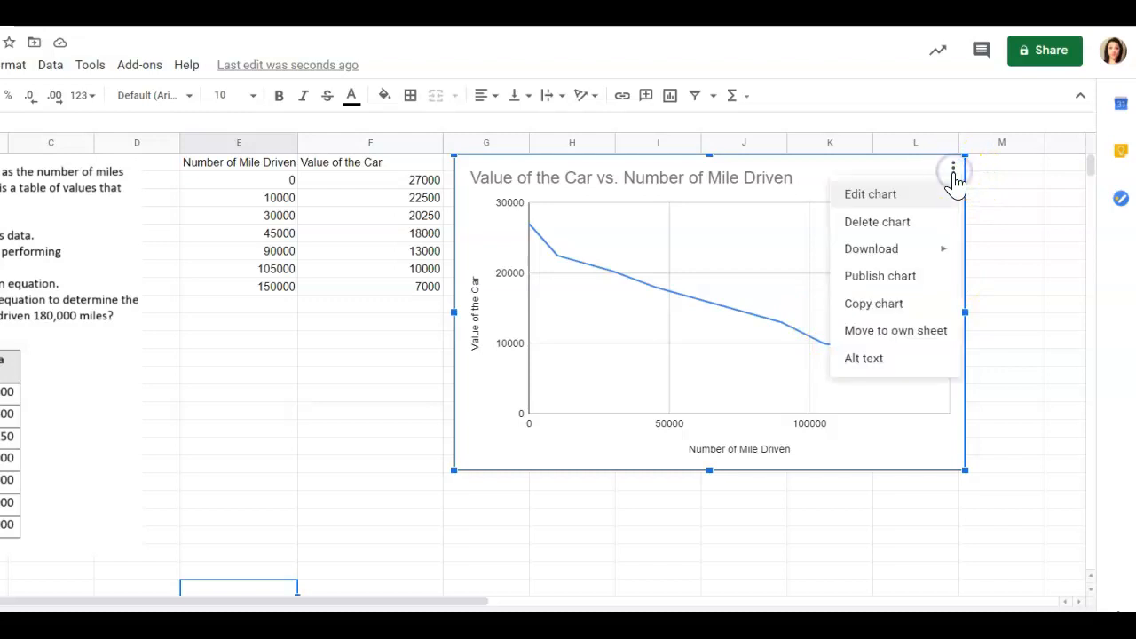
left_click(874, 197)
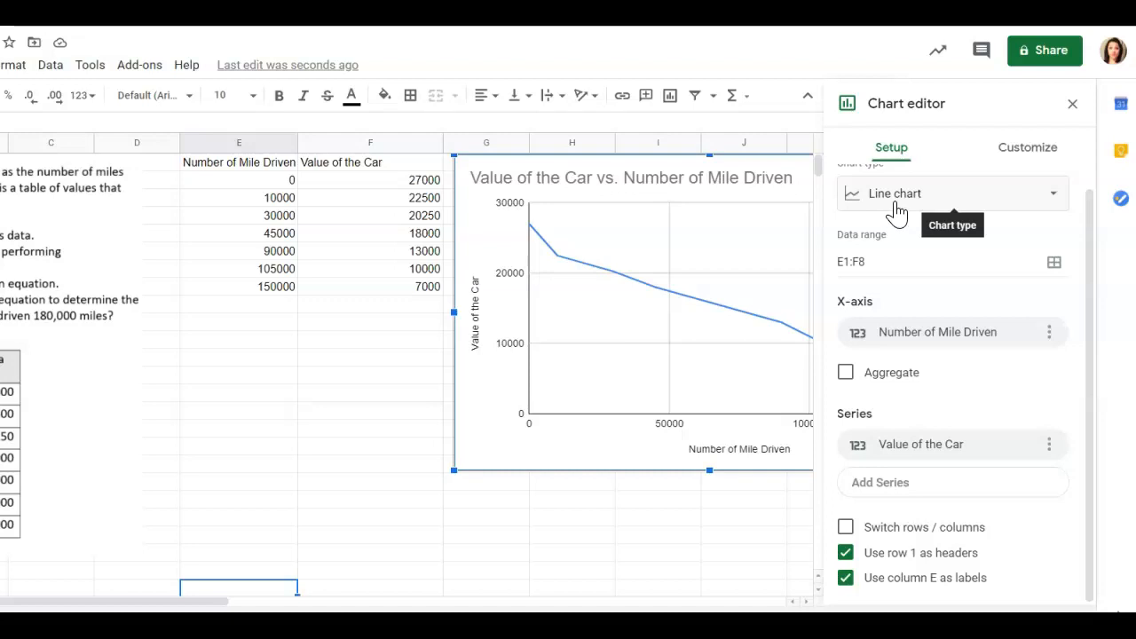
left_click(896, 210)
left_click(992, 310)
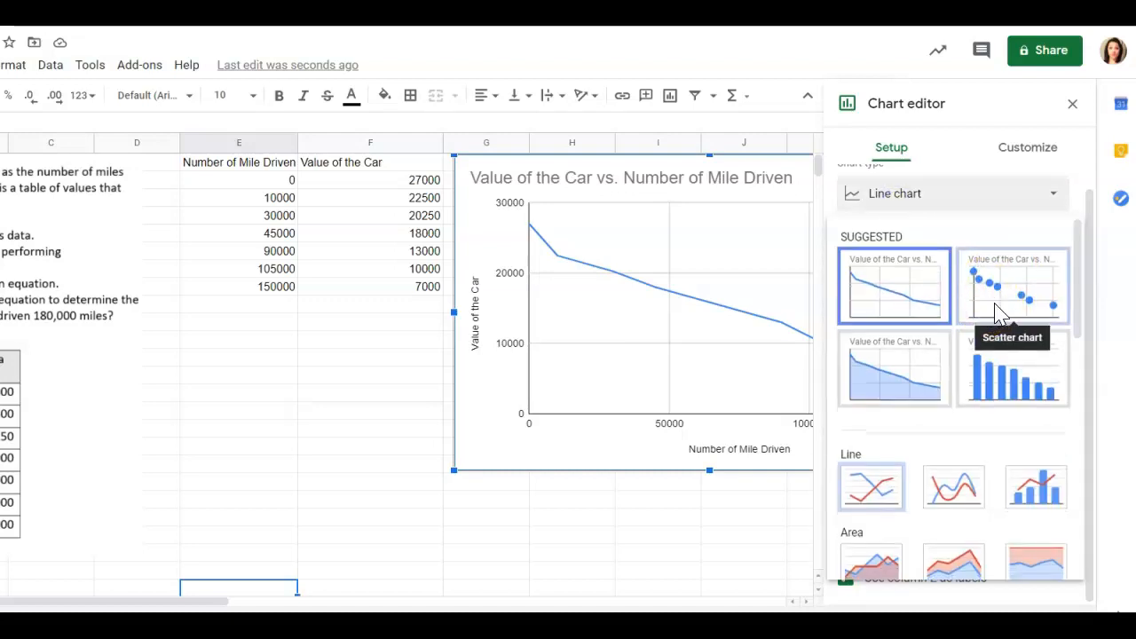
- Choose the plain scatter chart from the full list of chart types and close the chart editor
scroll(1003, 315, "down", 5)
scroll(837, 469, "up", 2)
scroll(861, 382, "down", 2)
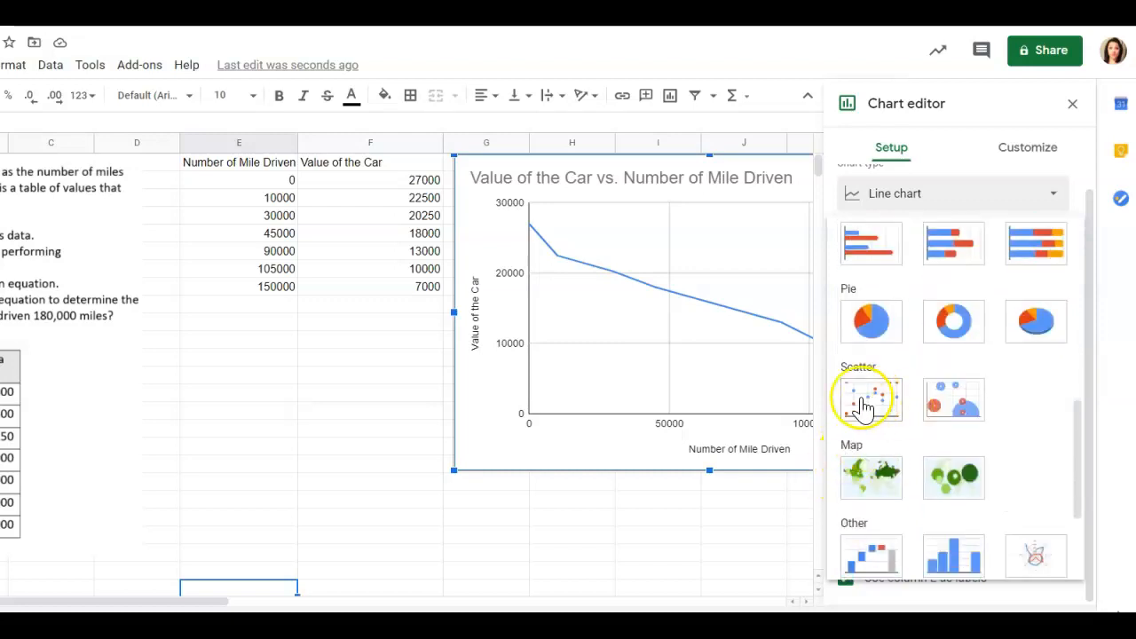
left_click(868, 404)
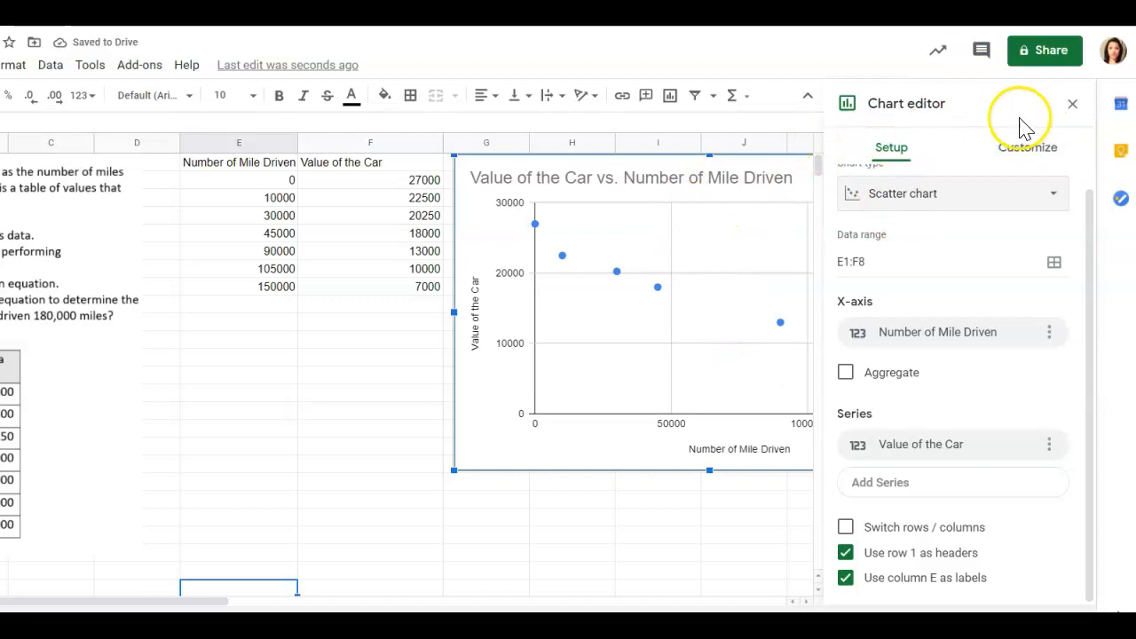
left_click(1071, 104)
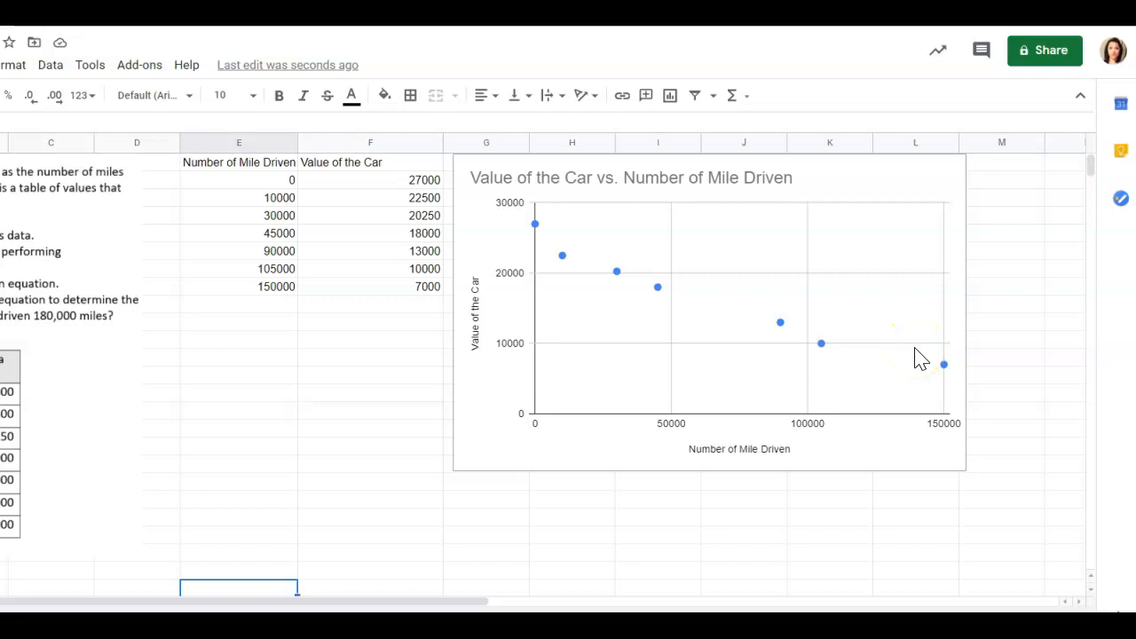
- Reopen the chart for editing and add a linear trendline to its data series
left_click(933, 192)
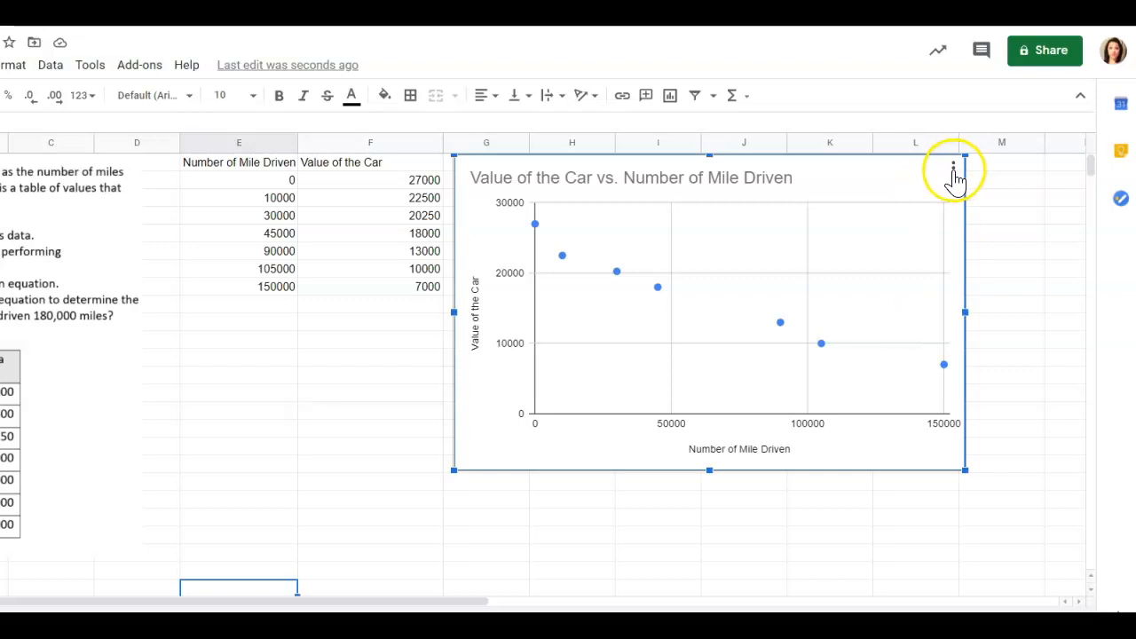
left_click(953, 171)
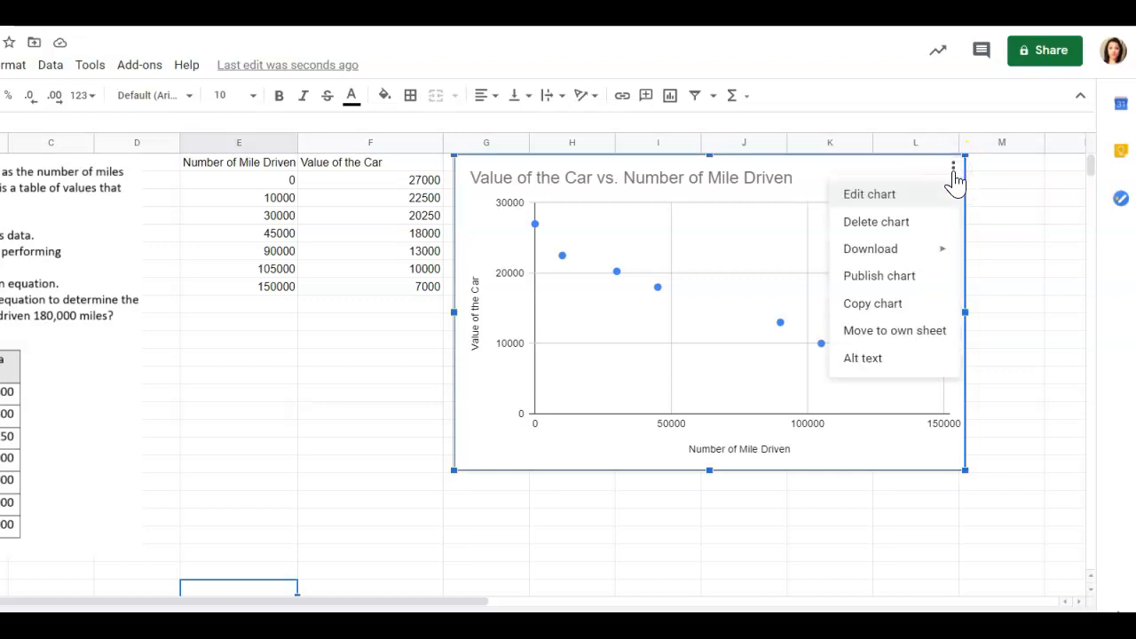
left_click(893, 195)
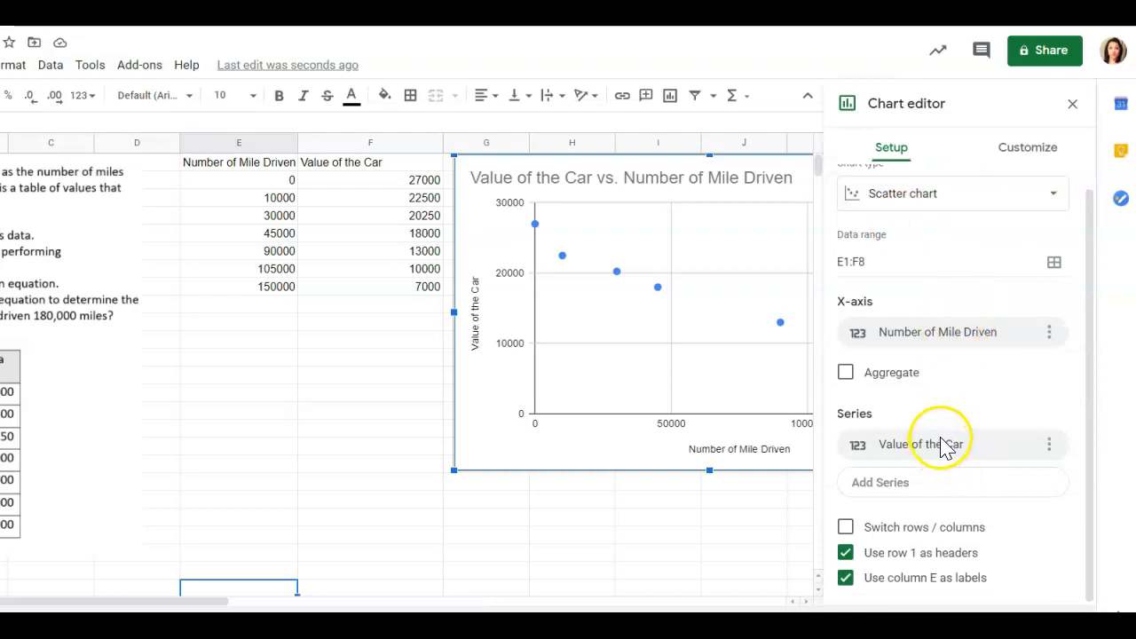
scroll(968, 248, "up", 1)
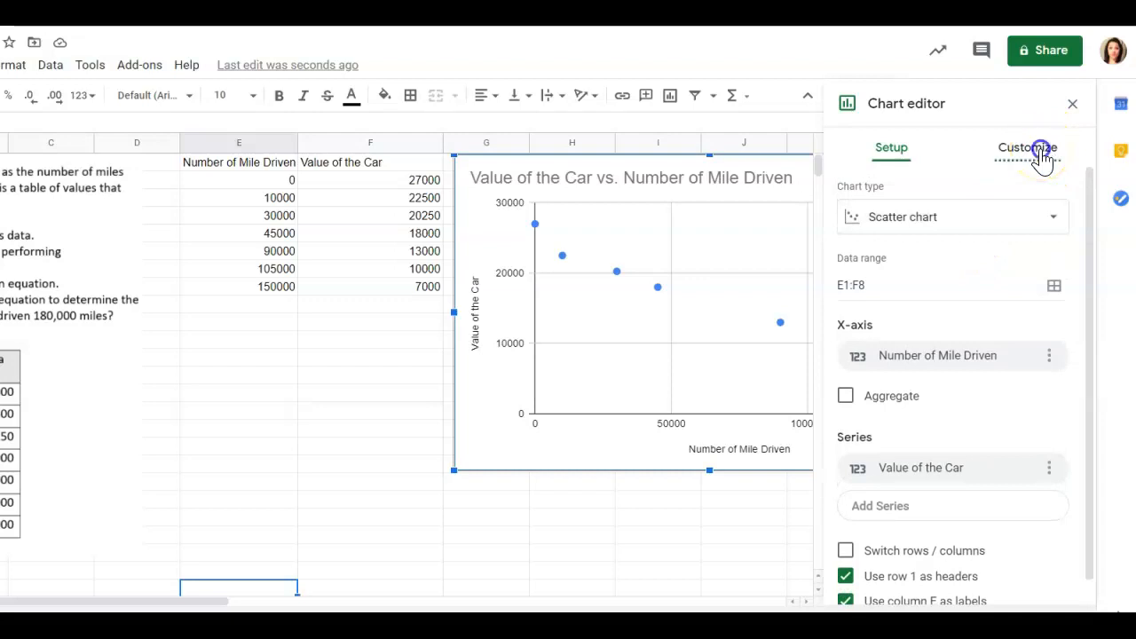
left_click(1041, 152)
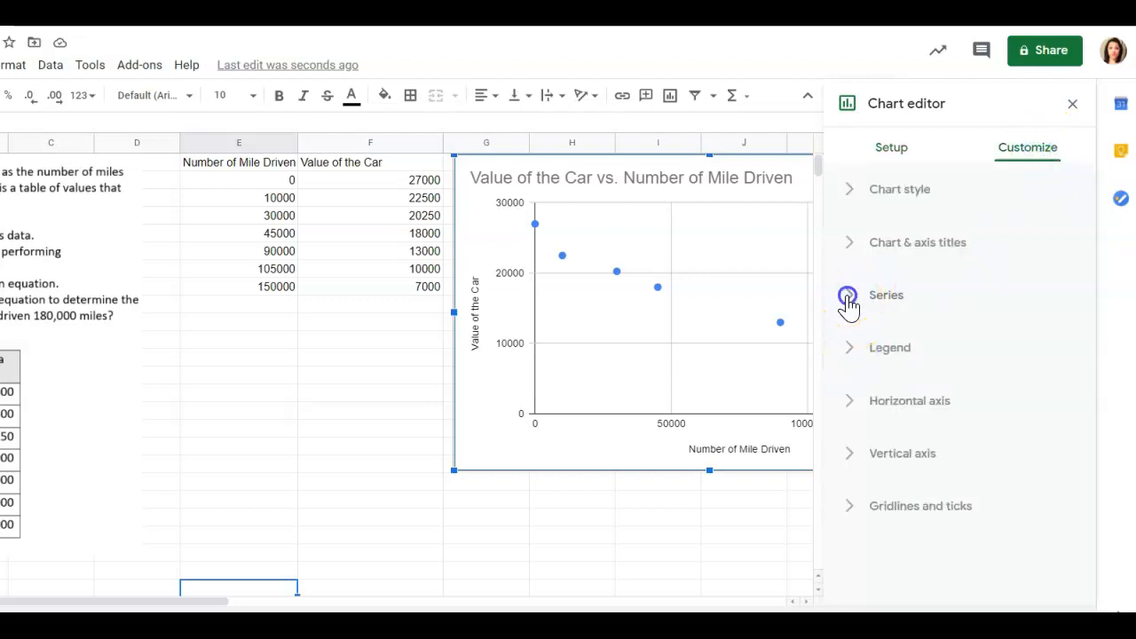
left_click(848, 297)
scroll(990, 406, "down", 4)
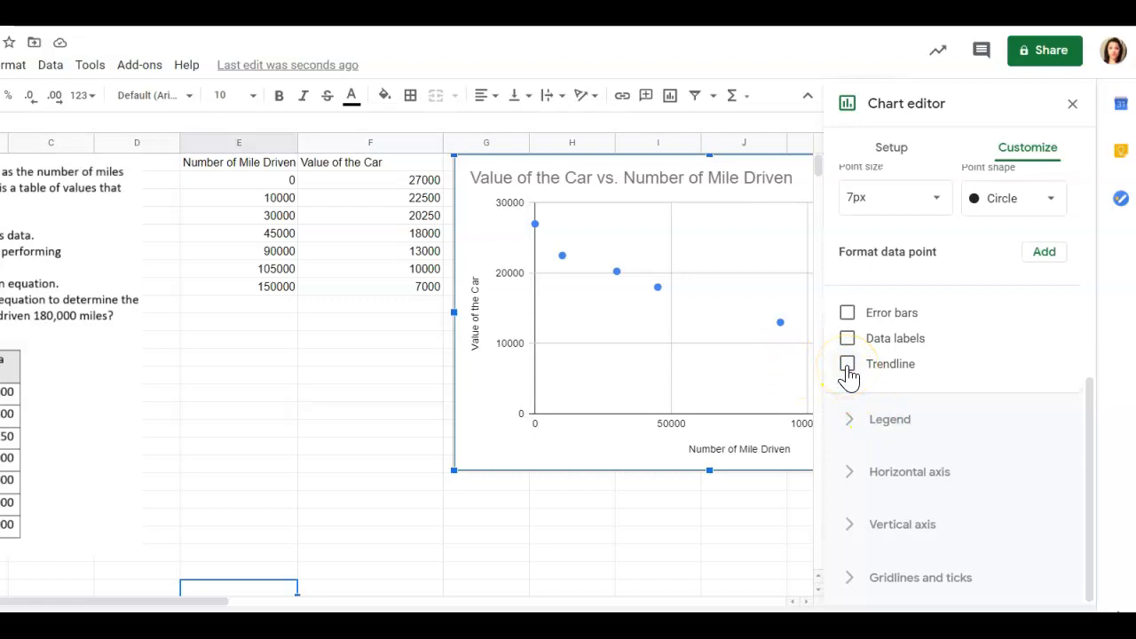
left_click(848, 366)
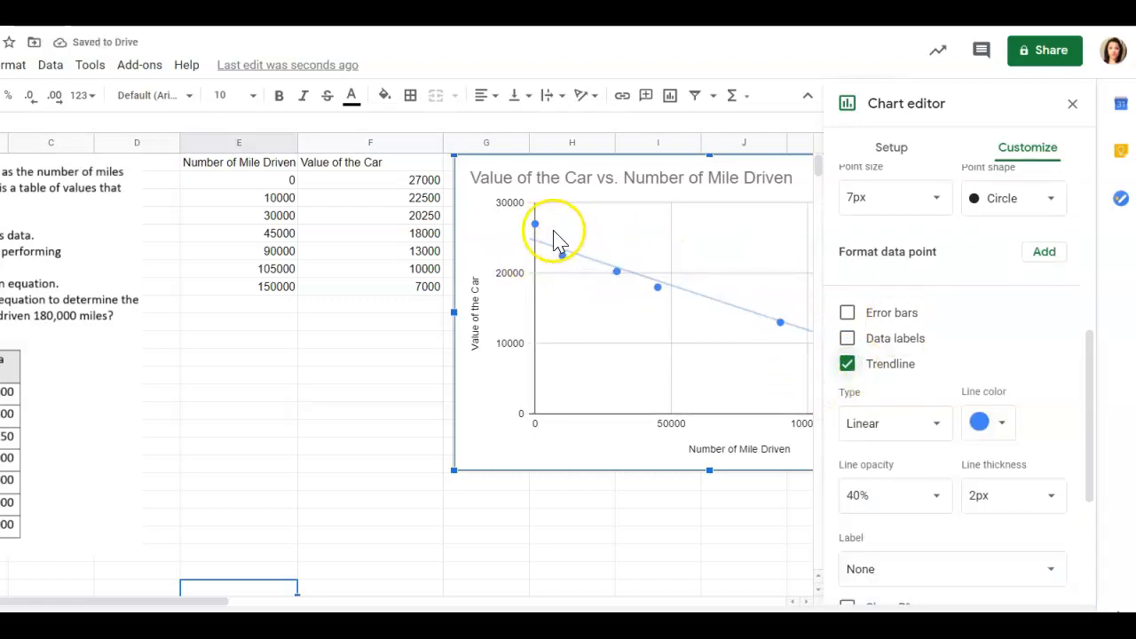
- Set the trendline's line color to dark red and its line opacity to 100%
left_click(1002, 422)
left_click(843, 273)
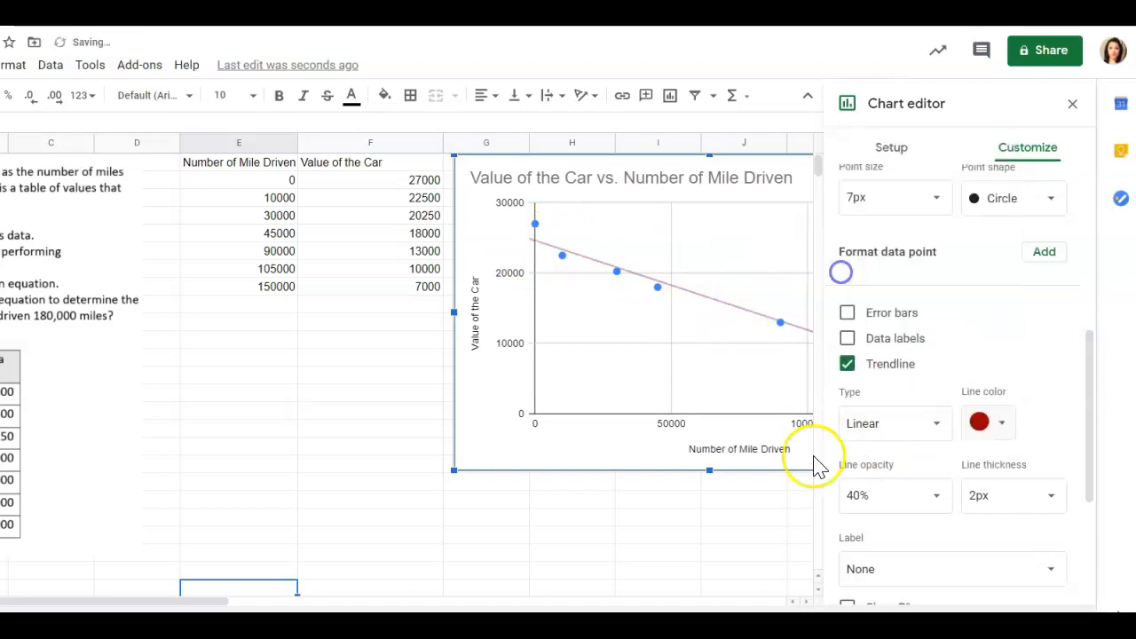
left_click(946, 495)
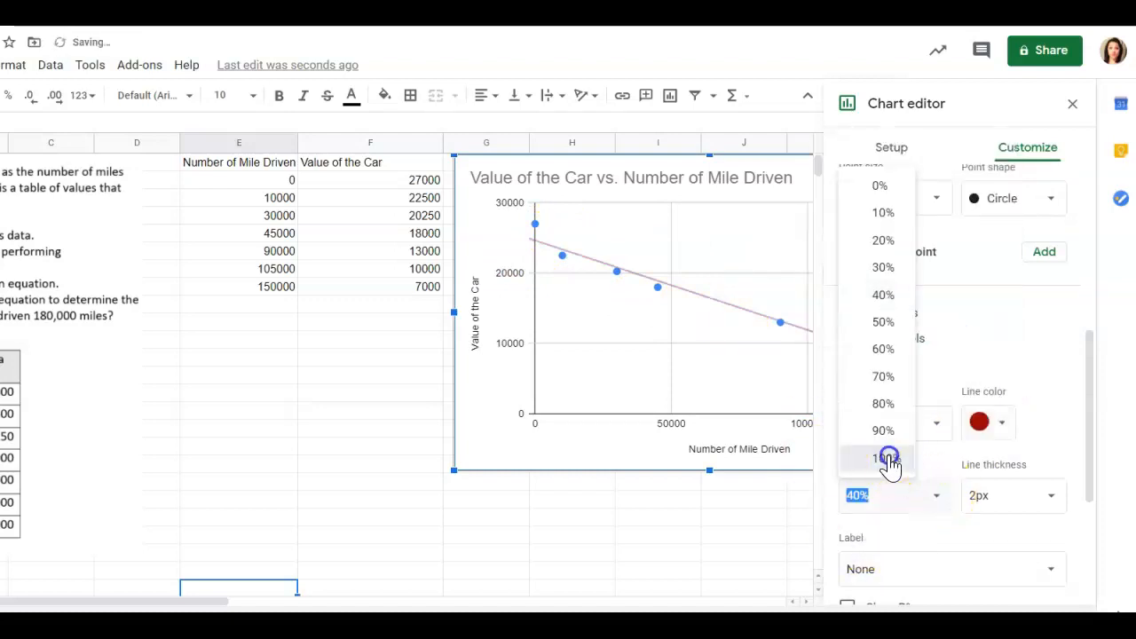
left_click(889, 459)
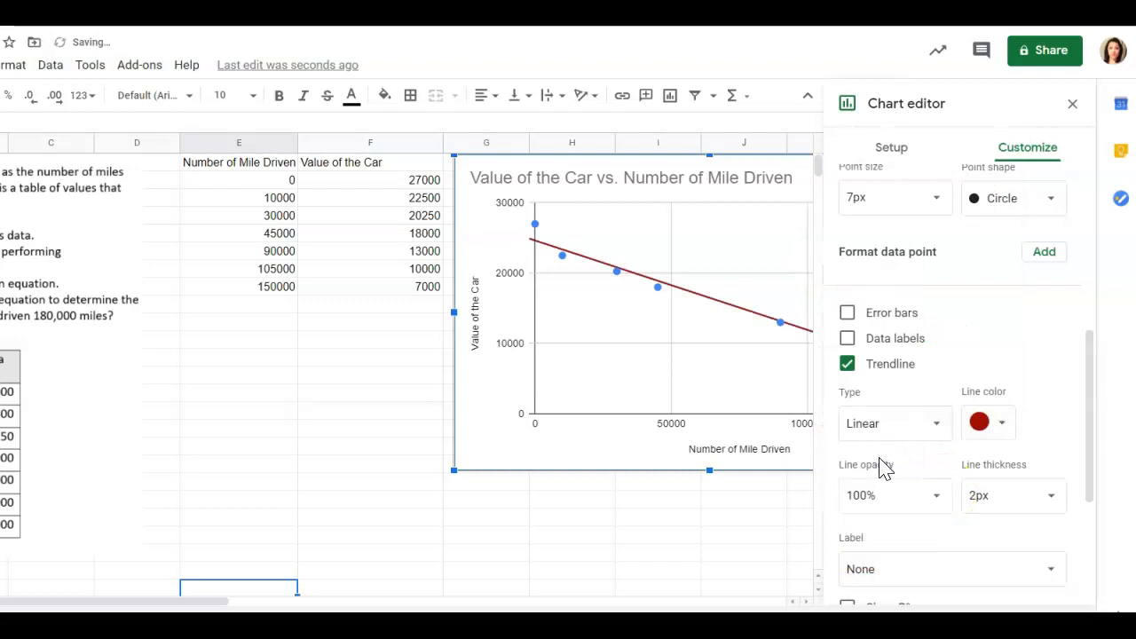
- Set the trendline label to Use Equation and close the chart editor
scroll(917, 494, "down", 3)
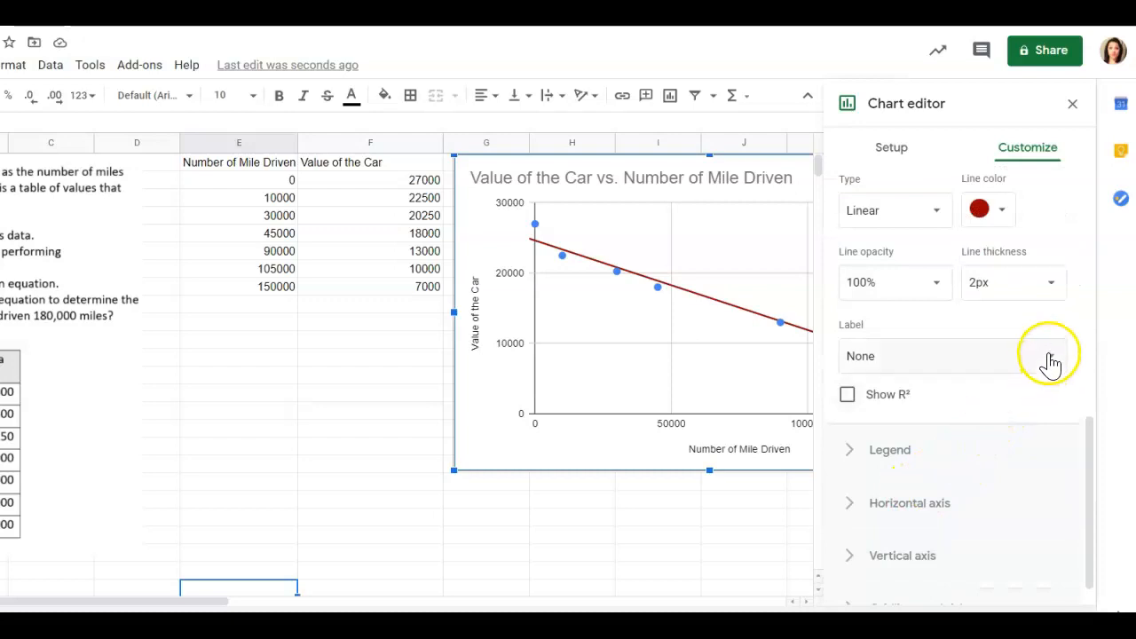
left_click(1050, 358)
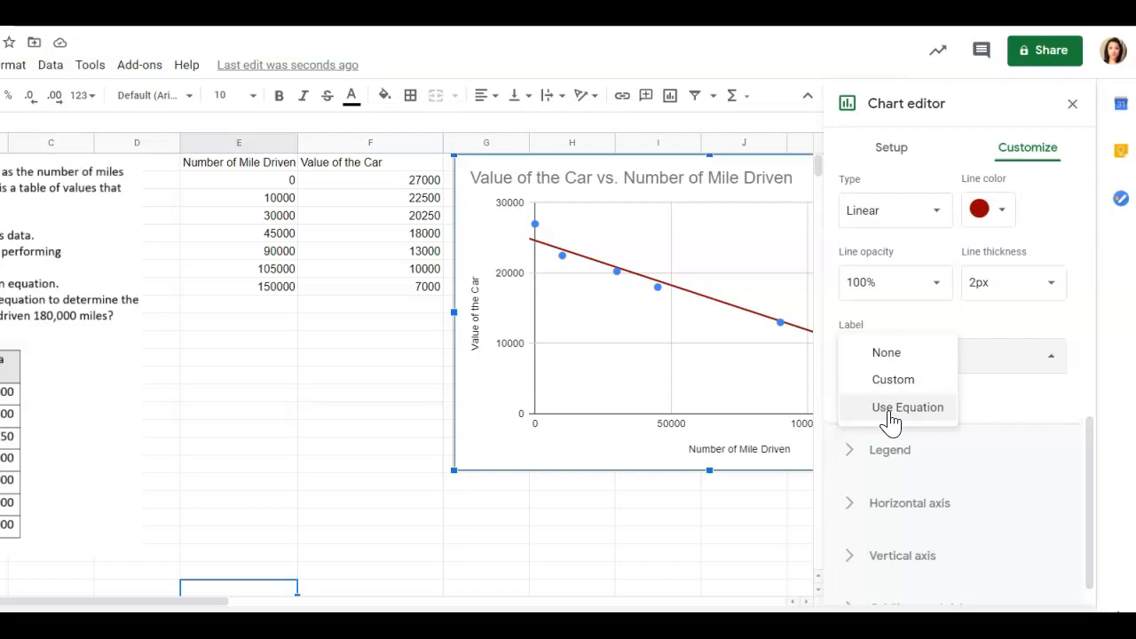
left_click(889, 411)
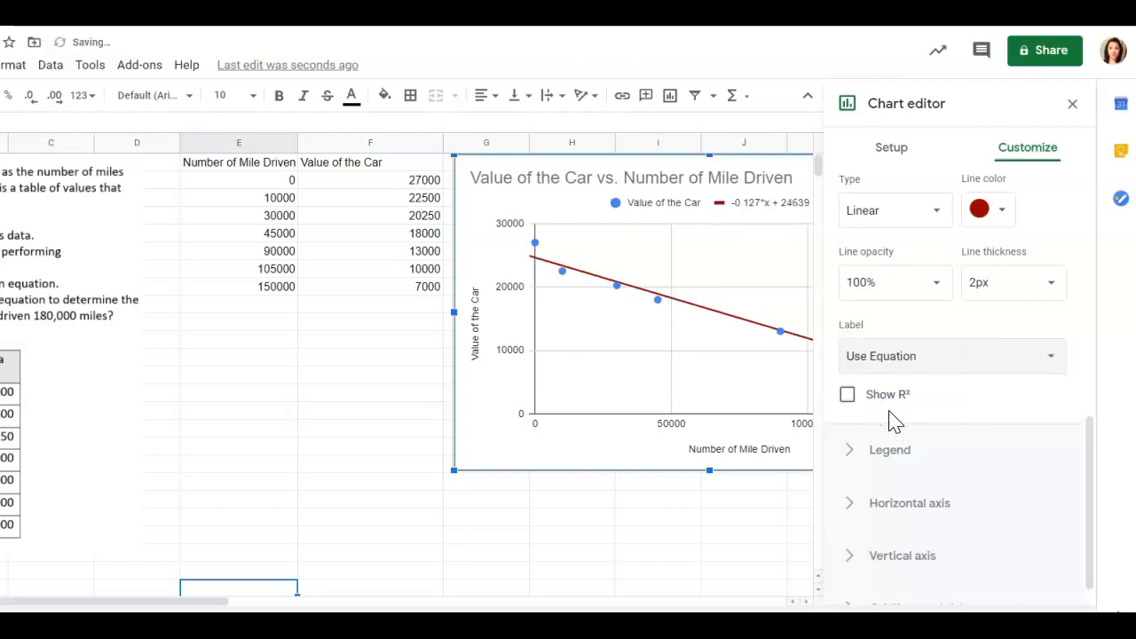
left_click(1073, 107)
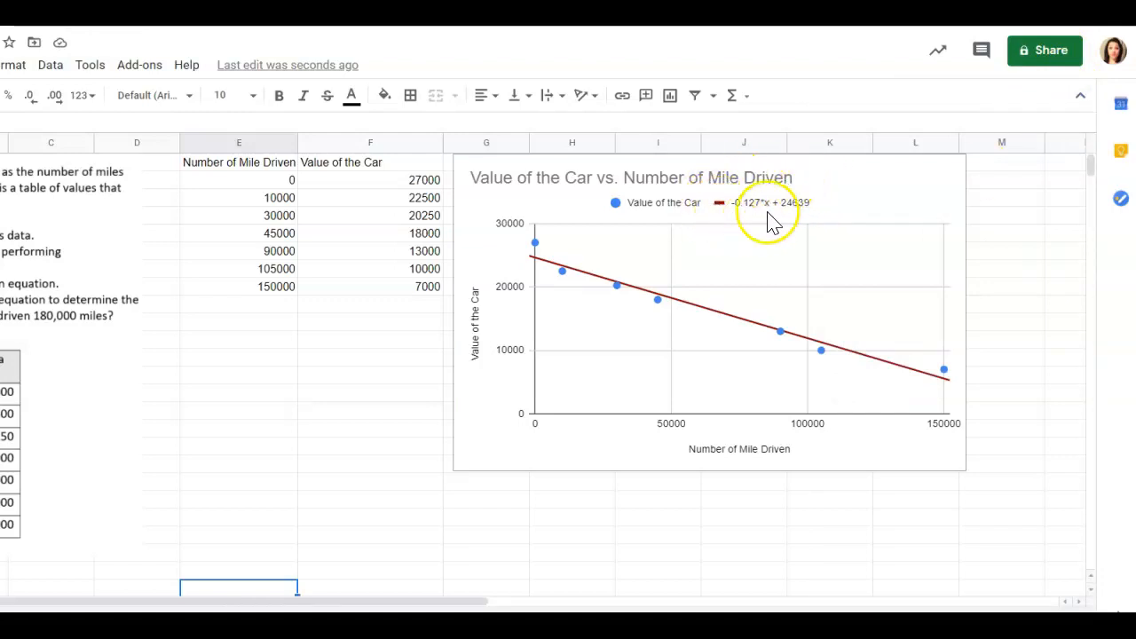
- Enlarge the chart and reposition it so that its left edge lies in column F and column E is uncovered
left_click(925, 461)
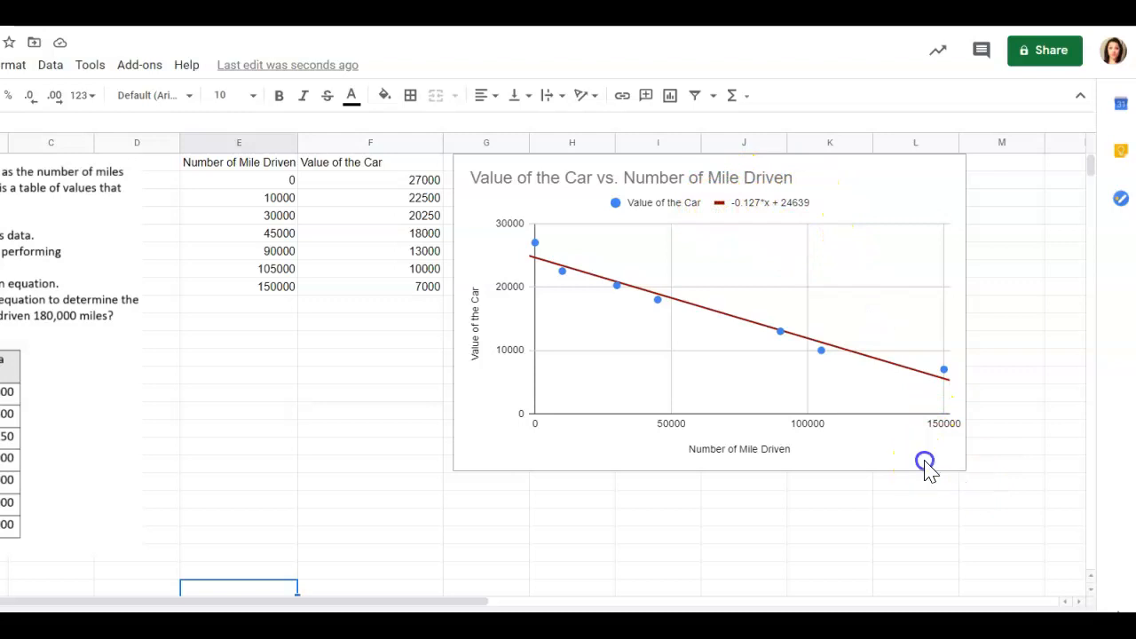
left_click_drag(964, 469, 1085, 598)
left_click_drag(814, 487, 621, 482)
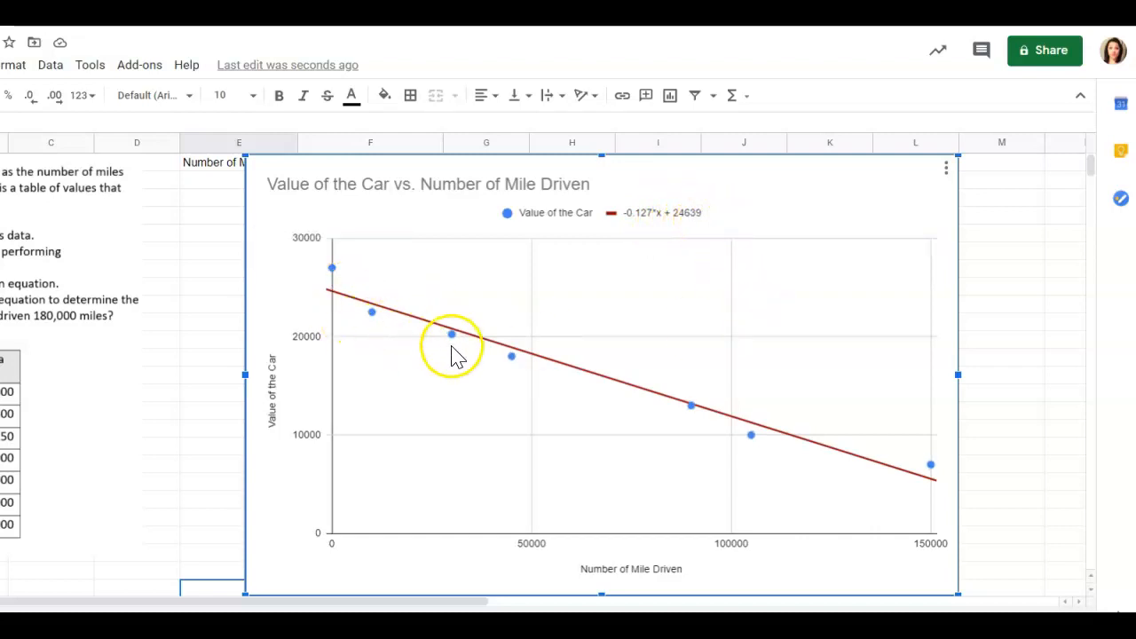
mouse_move(521, 369)
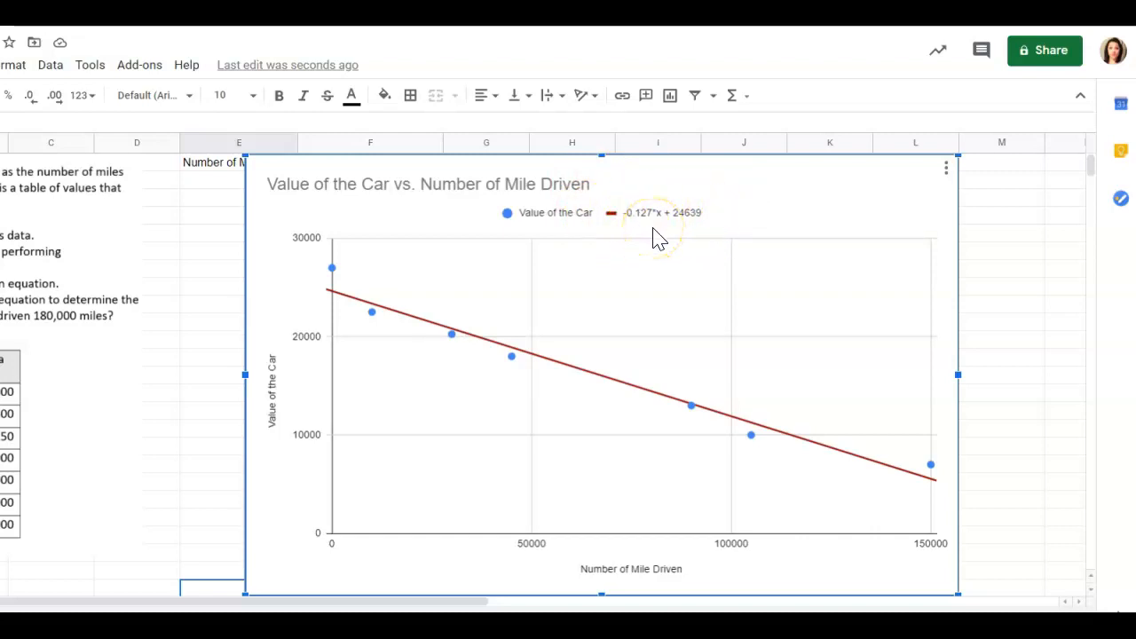
left_click_drag(619, 190, 816, 152)
- Enter the regression equation "3) y=-0.127x+24639" in cell E12
left_click(207, 359)
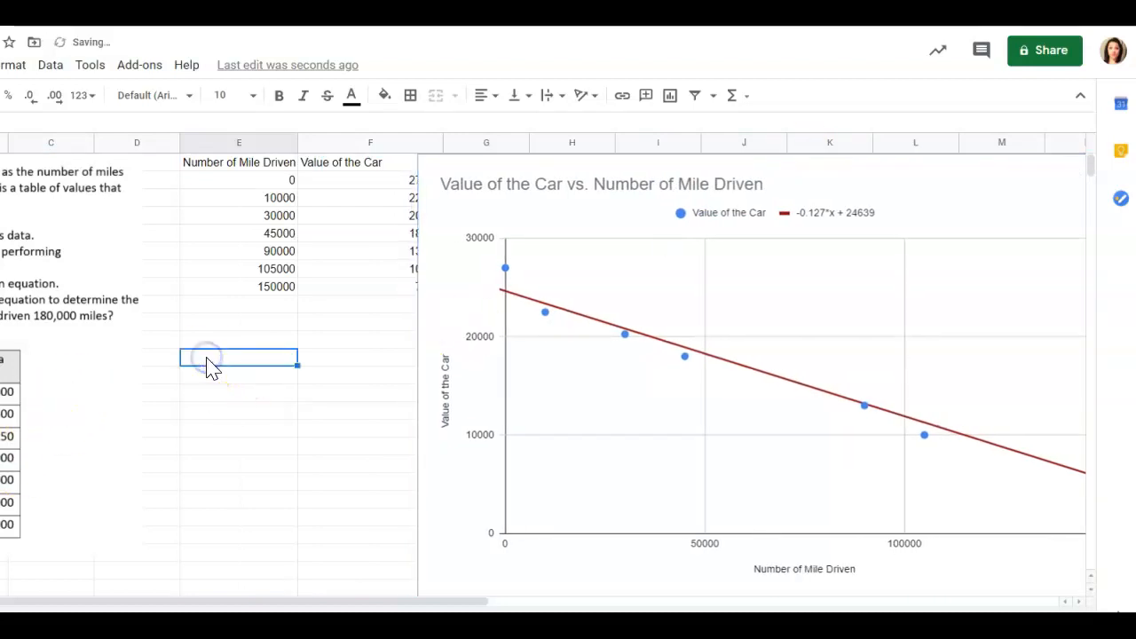
type("3) y=-0.127x+24639")
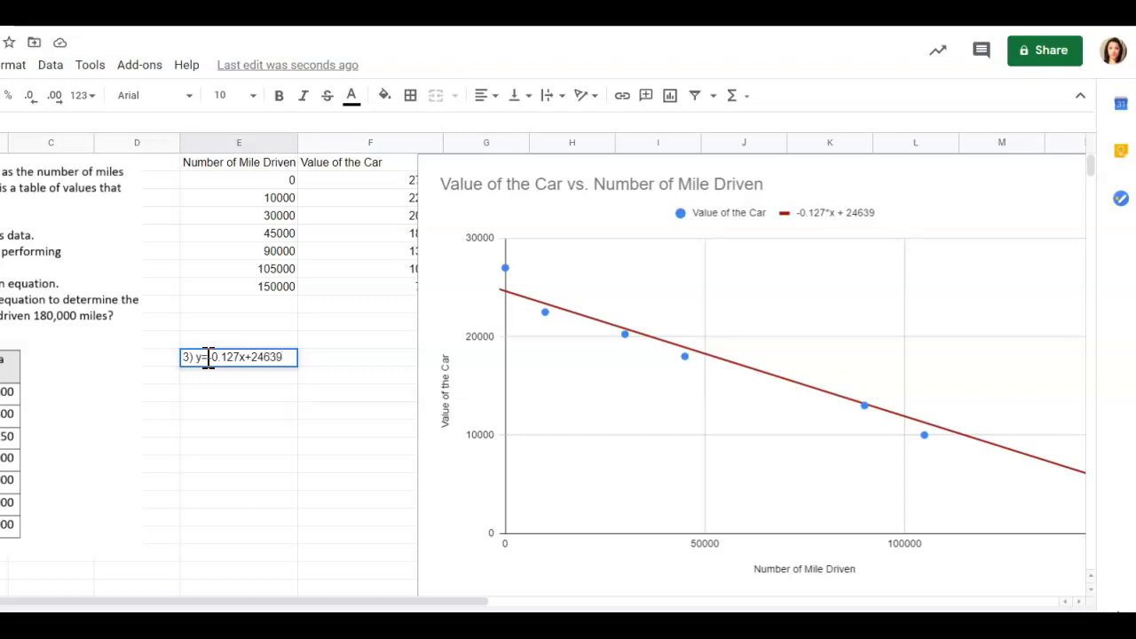
type("-")
left_click(223, 392)
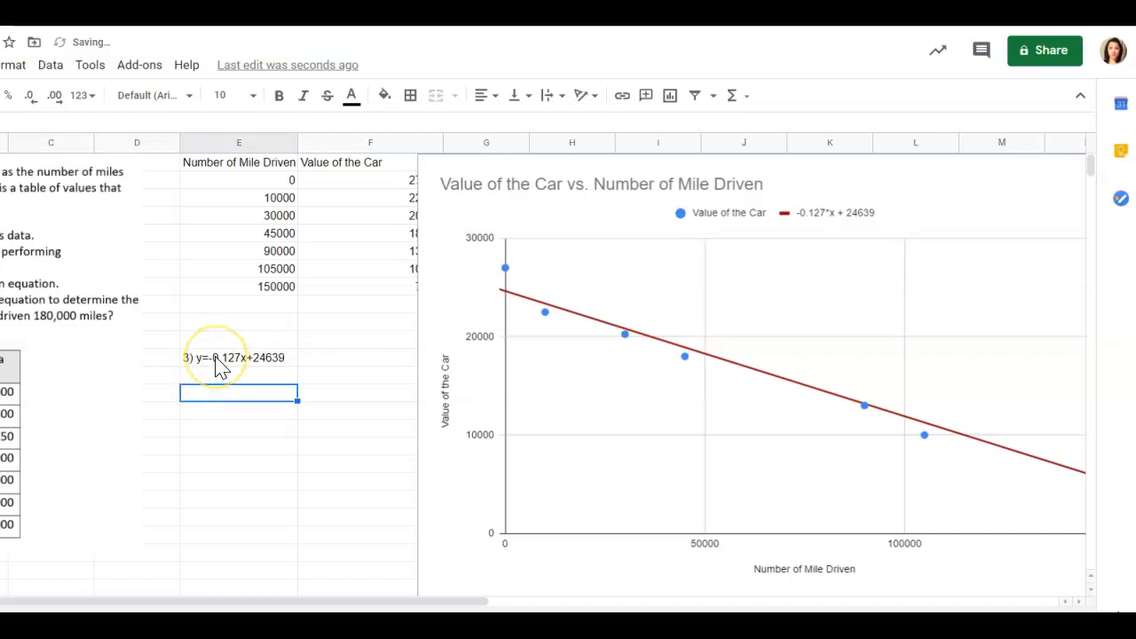
- Shift the chart back so that it starts within column F and its whole mileage axis up to 150000 is in view
left_click(855, 306)
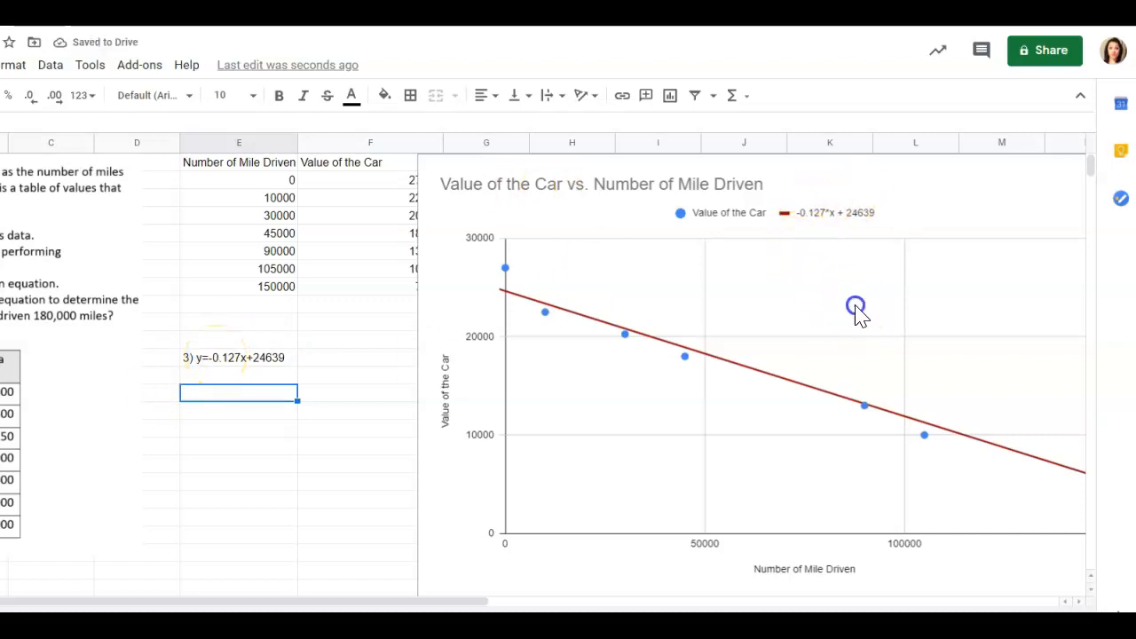
left_click(828, 189)
left_click_drag(467, 312, 388, 321)
left_click_drag(655, 205, 598, 204)
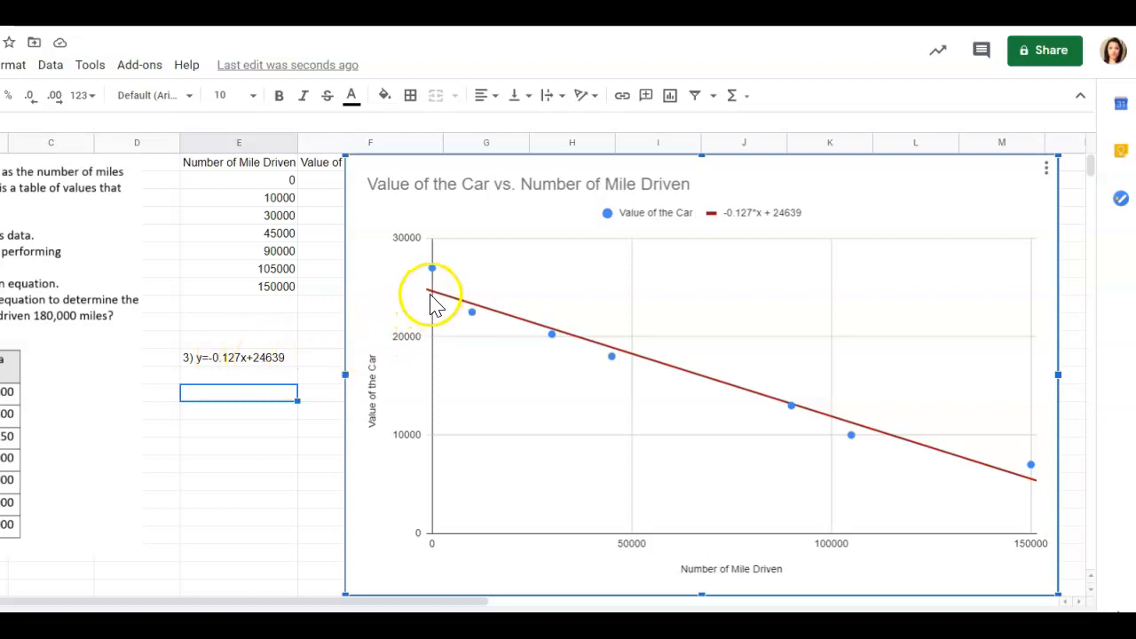
mouse_move(438, 273)
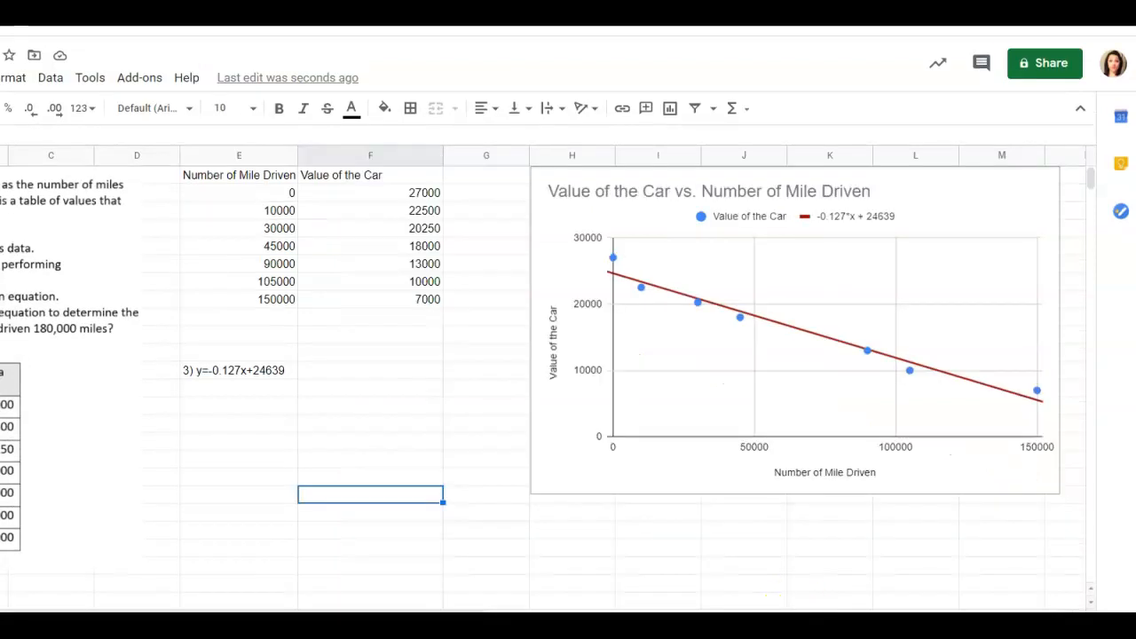
scroll(568, 355, "right", 3)
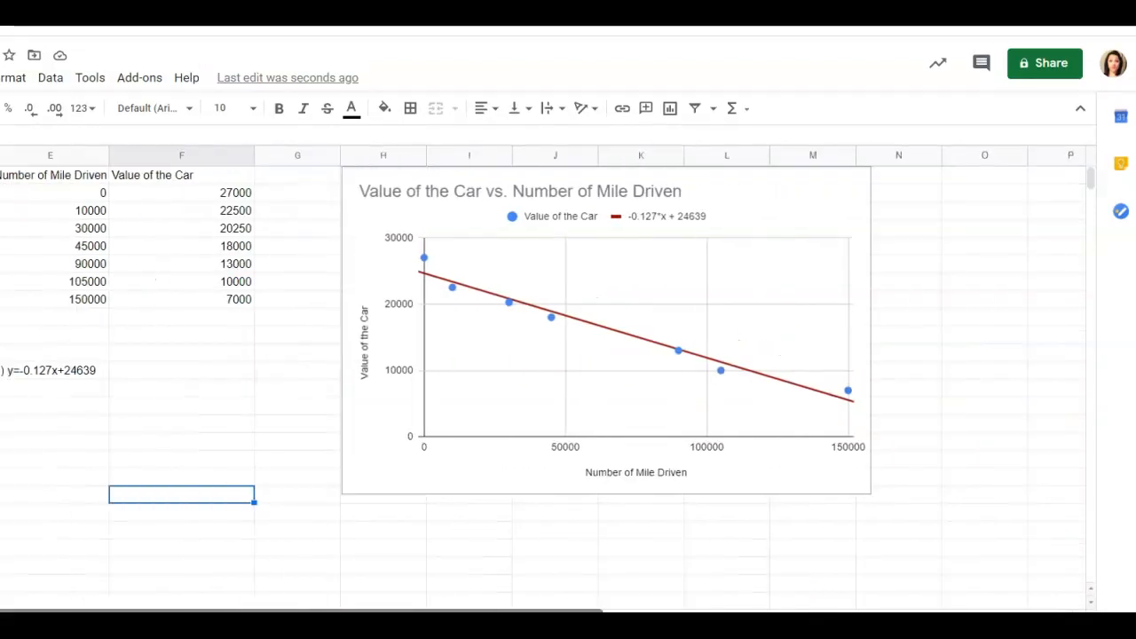
scroll(568, 355, "left", 3)
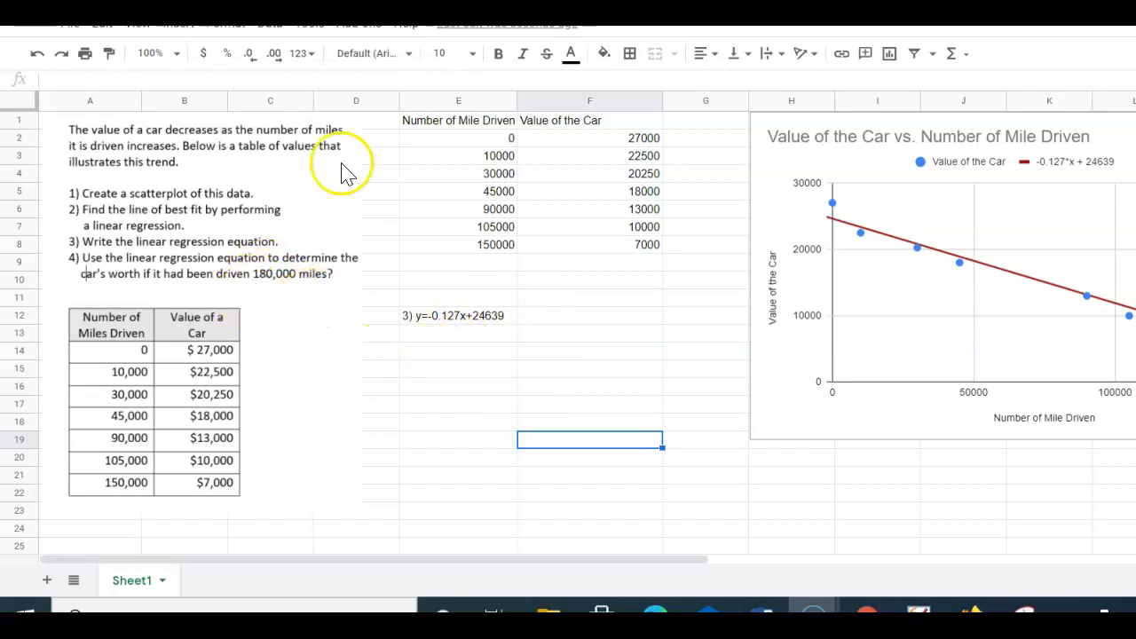
left_click(360, 24)
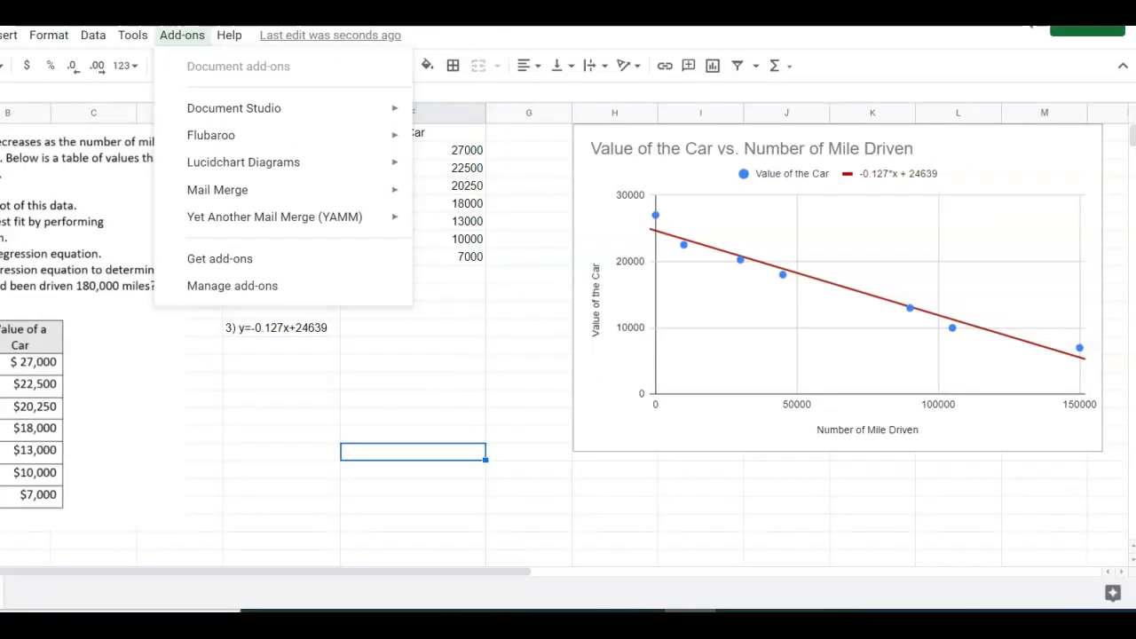
key("Escape")
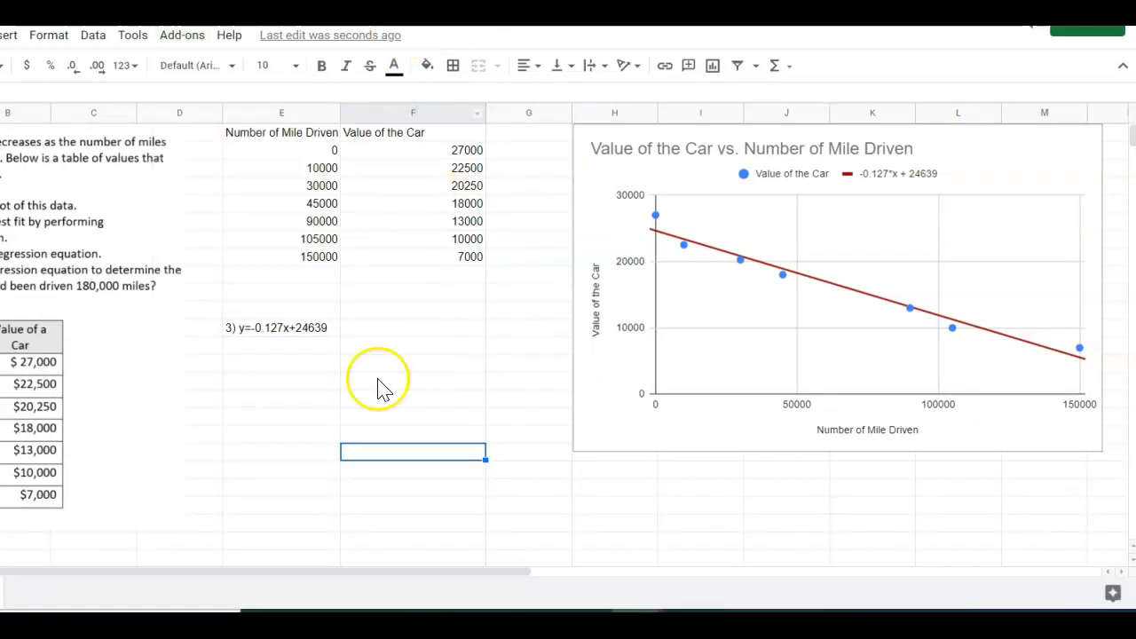
- Enter the headings "input" in cell E15 and "output" in cell F15 below the regression equation
double_click(257, 379)
type("input")
key("Tab")
type("ou")
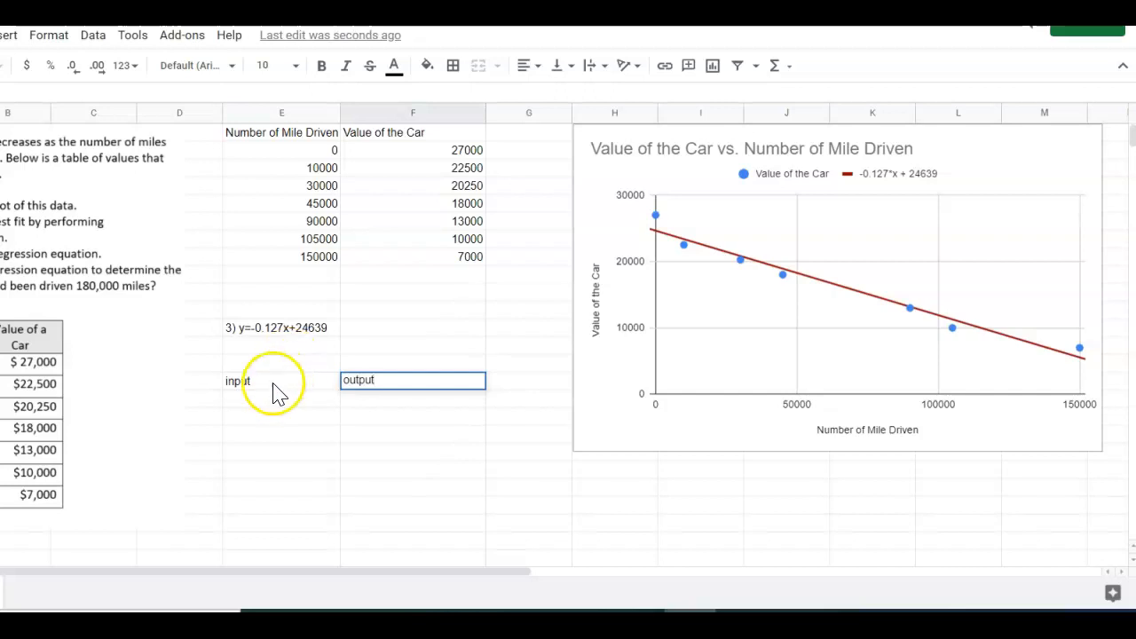
key("Return")
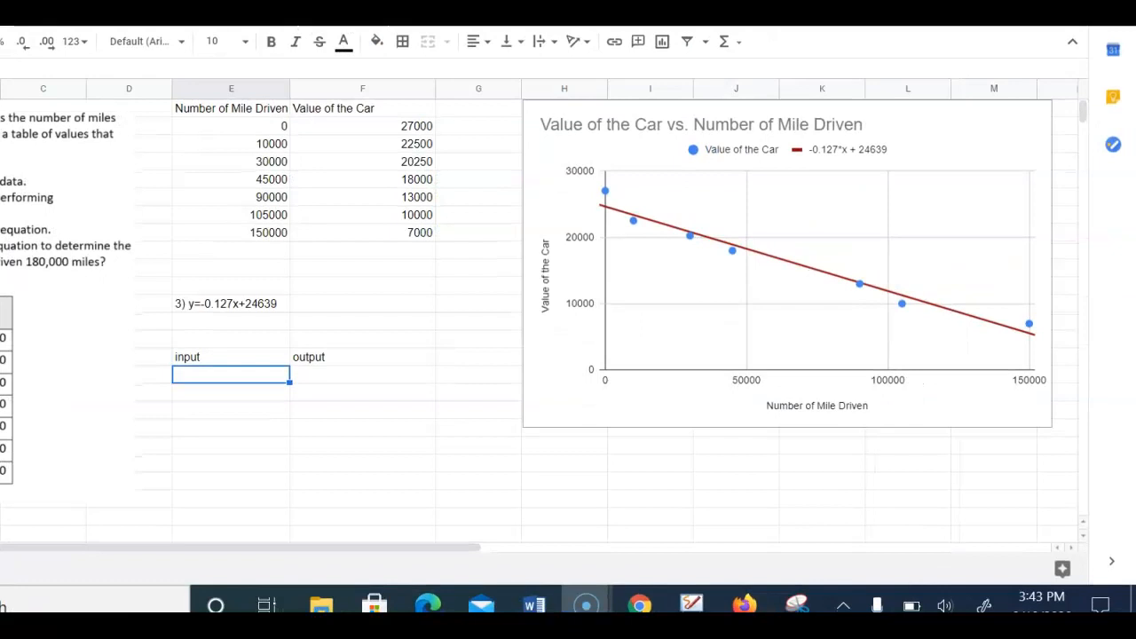
- Enter 180000 in cell E16 under the input heading and select the output cell F16
double_click(192, 373)
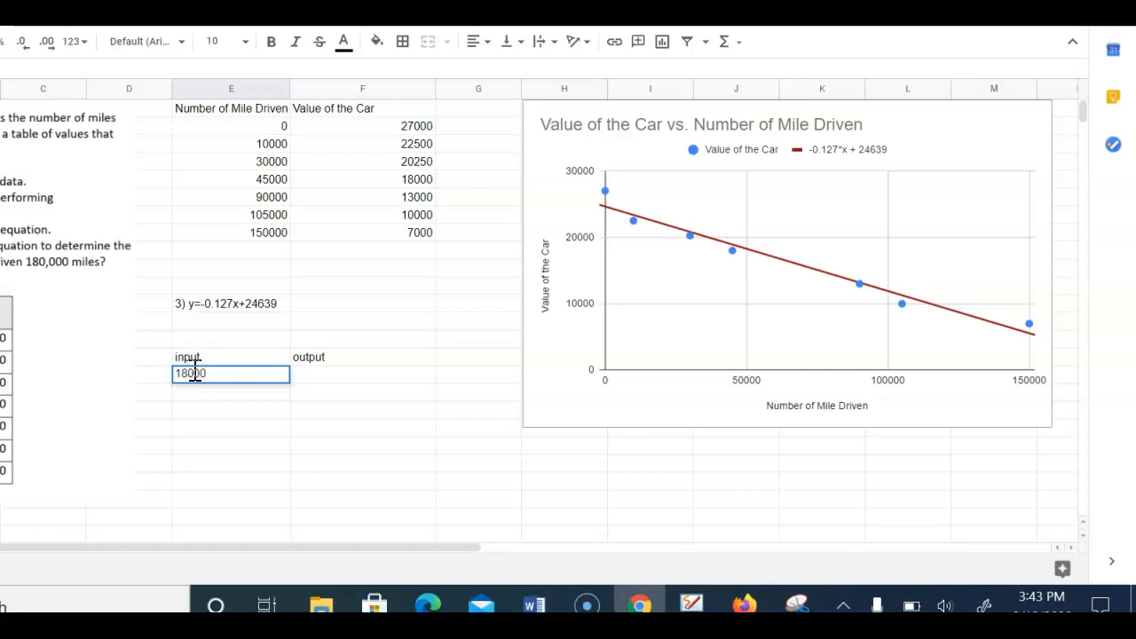
left_click(361, 380)
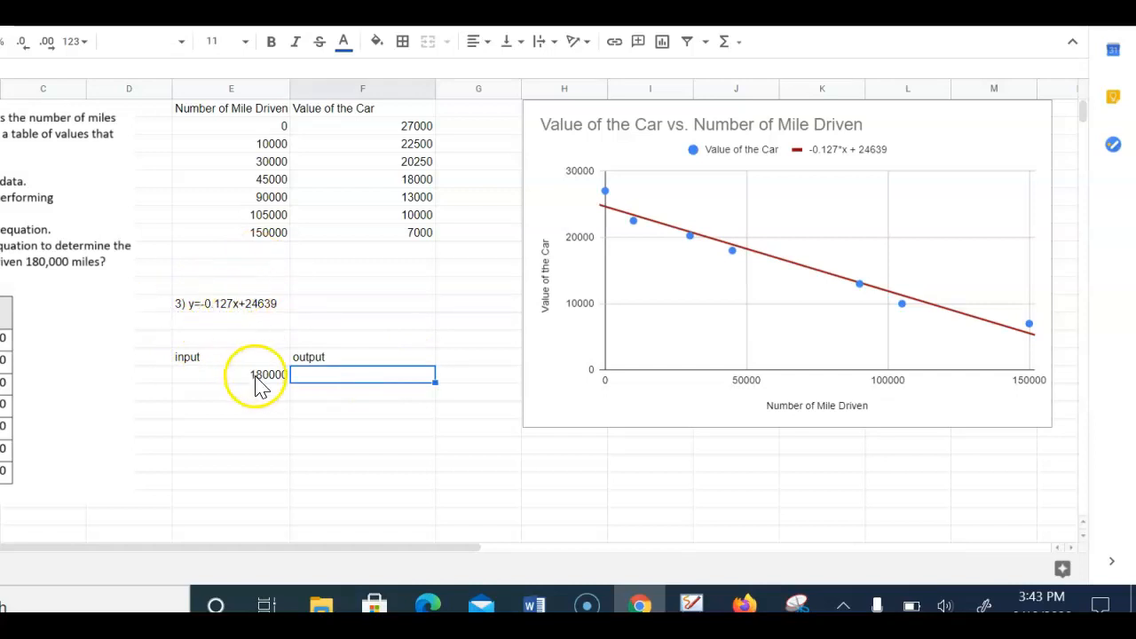
left_click(298, 380)
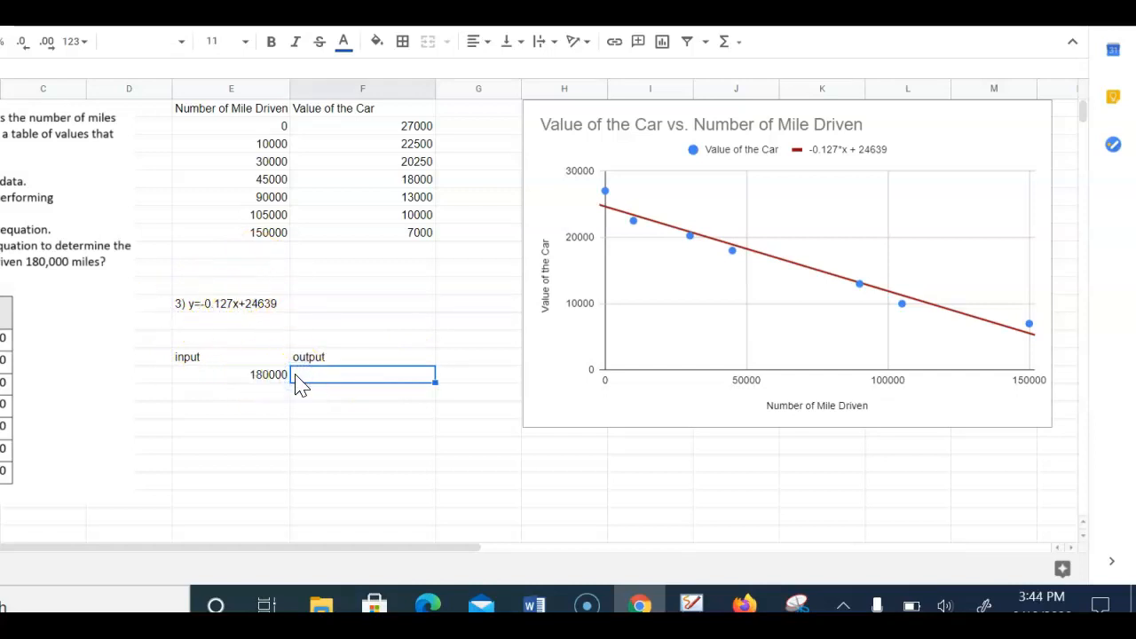
- Enter the formula =-0.127*E16+24639 in the output cell F16
double_click(298, 378)
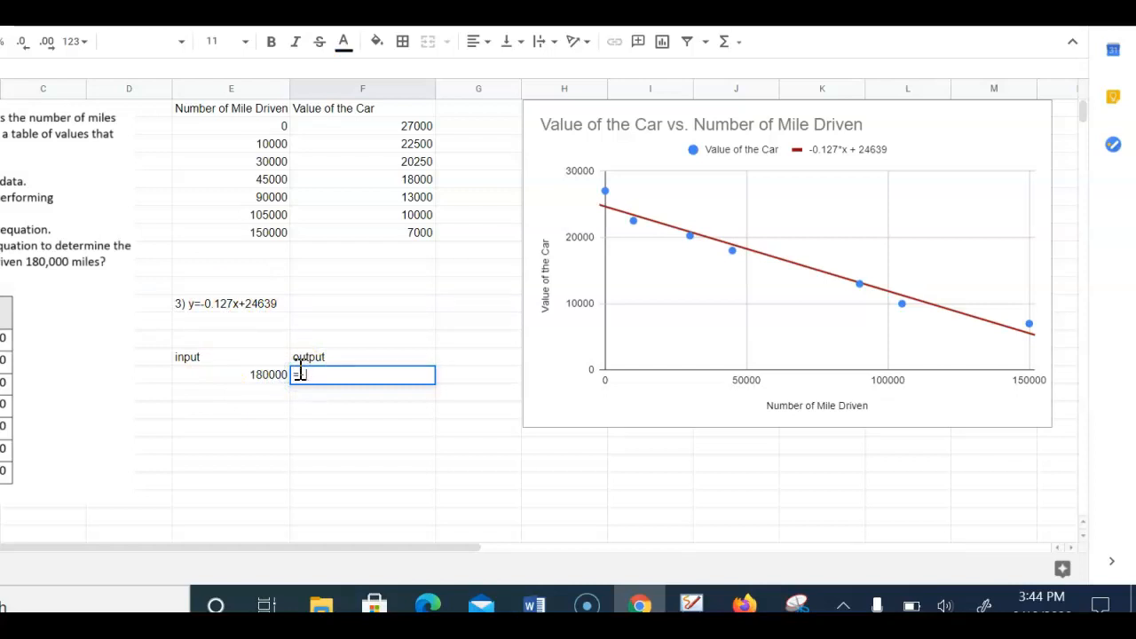
type("=-0.12")
type("7*")
type("e16")
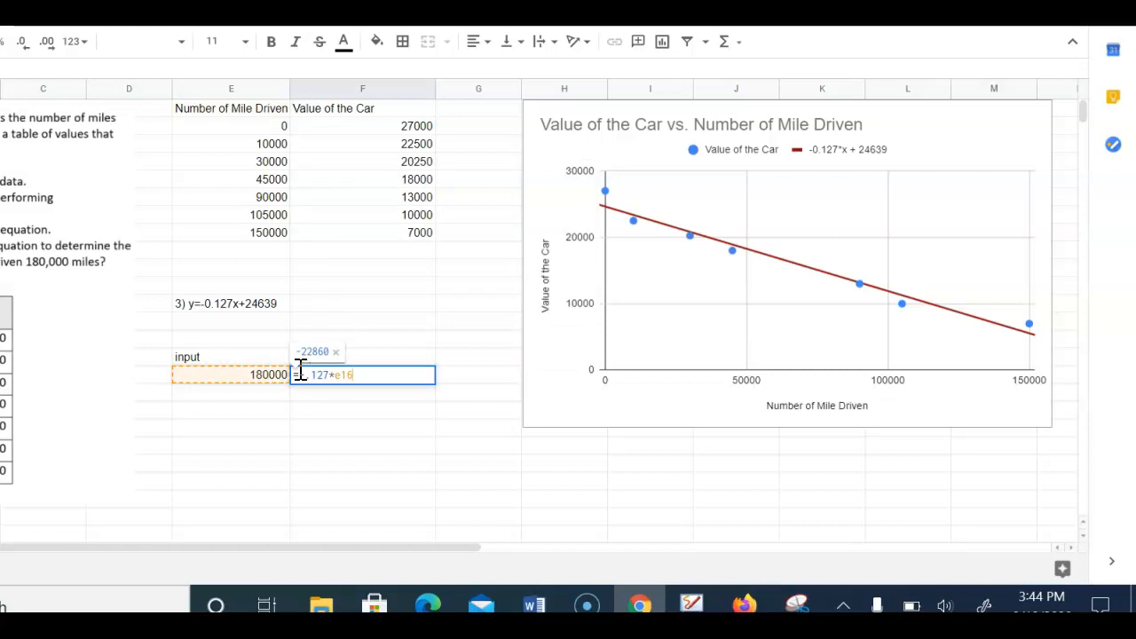
type("+24639")
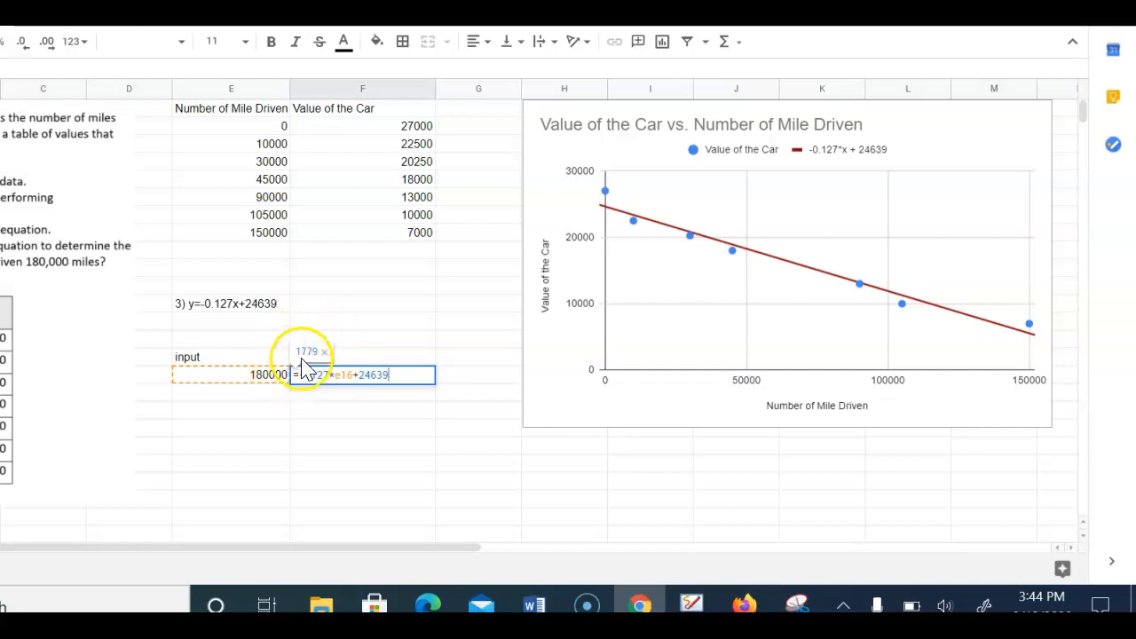
left_click(306, 376)
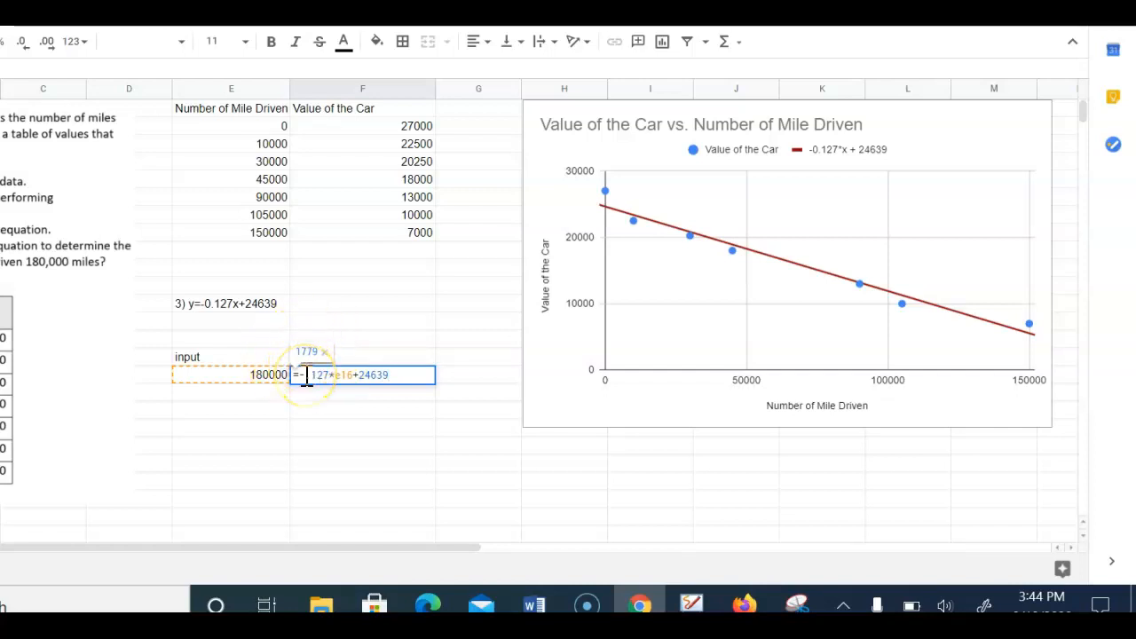
key("Return")
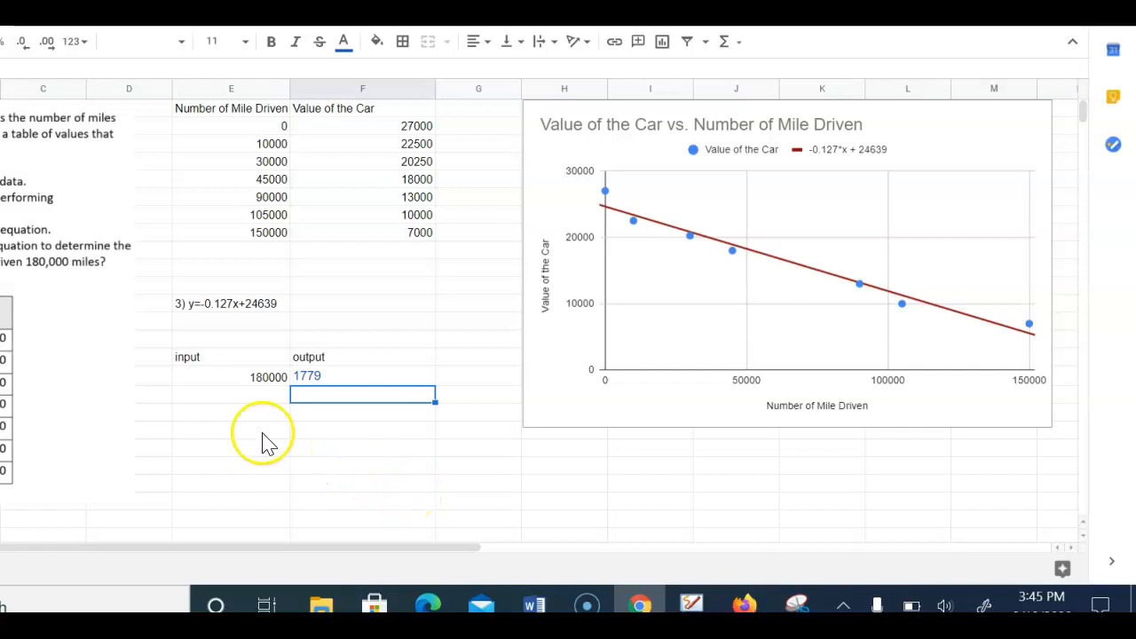
- Enter 200000 in cell E17 as the second mileage input
left_click(254, 400)
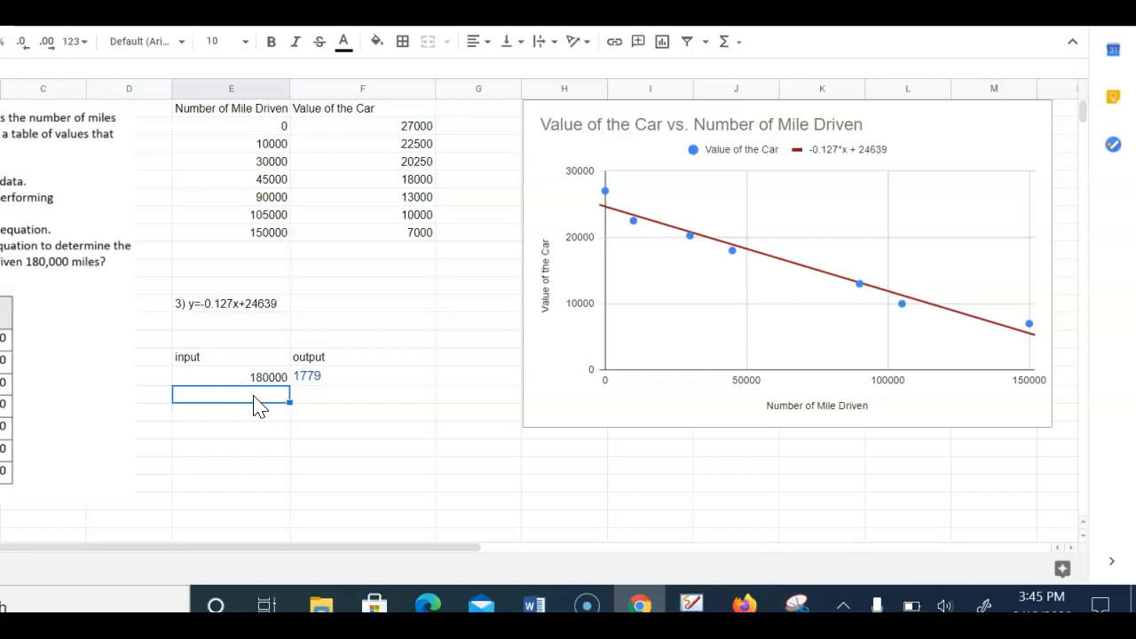
type("200000")
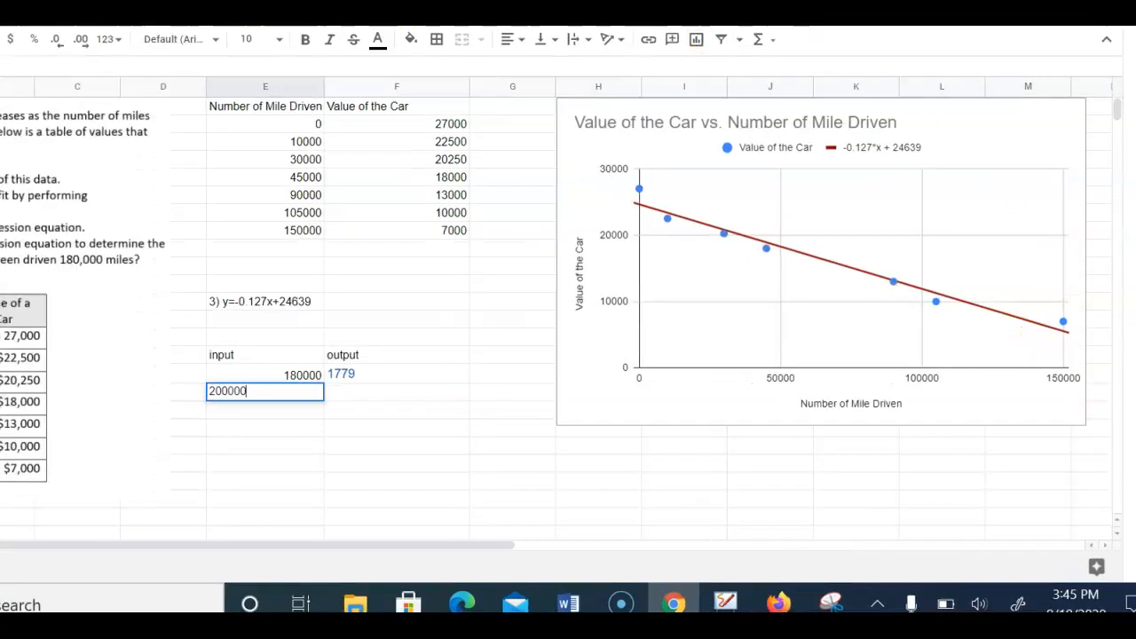
left_click(357, 395)
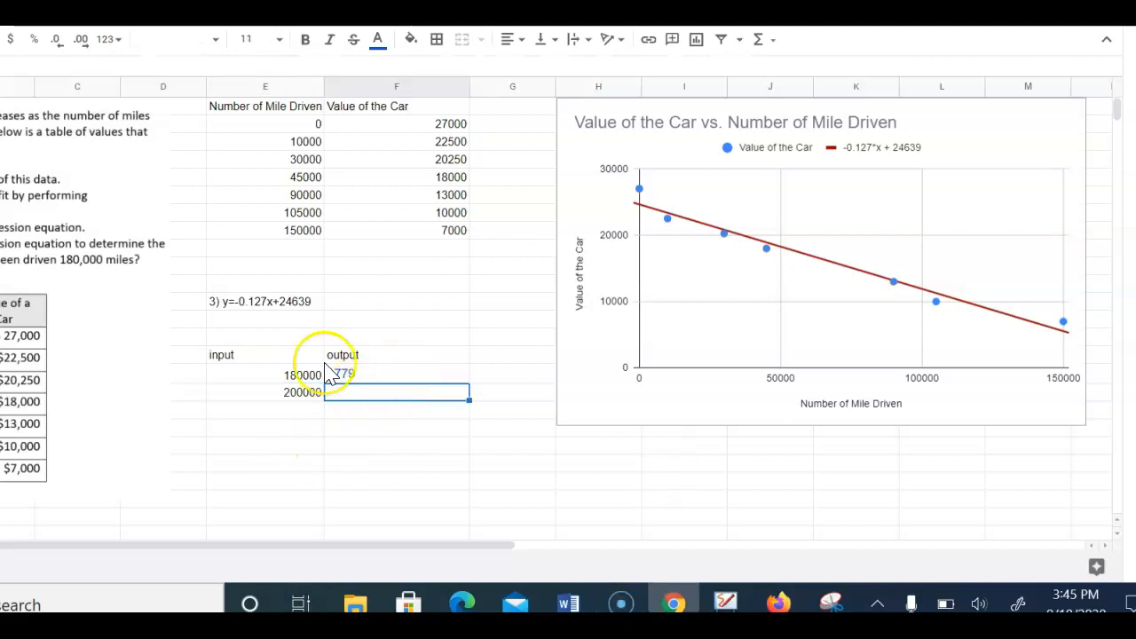
- Copy the formula text =-0.127*E16+24639 from cell F16 and paste it into cell F17
left_click(371, 377)
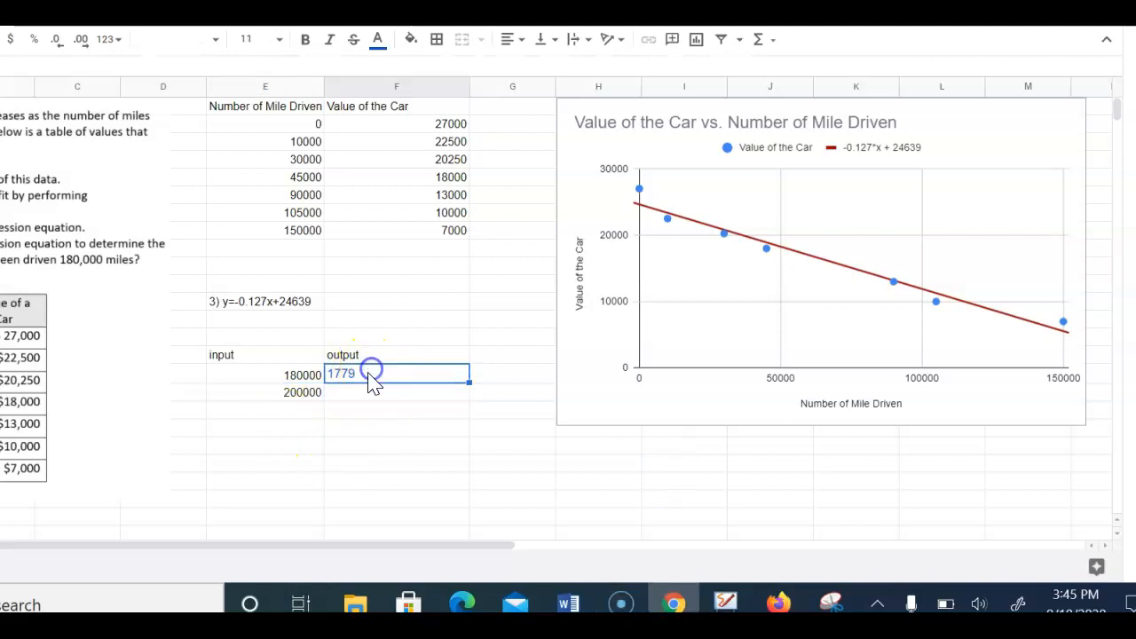
double_click(391, 376)
left_click_drag(444, 373, 326, 395)
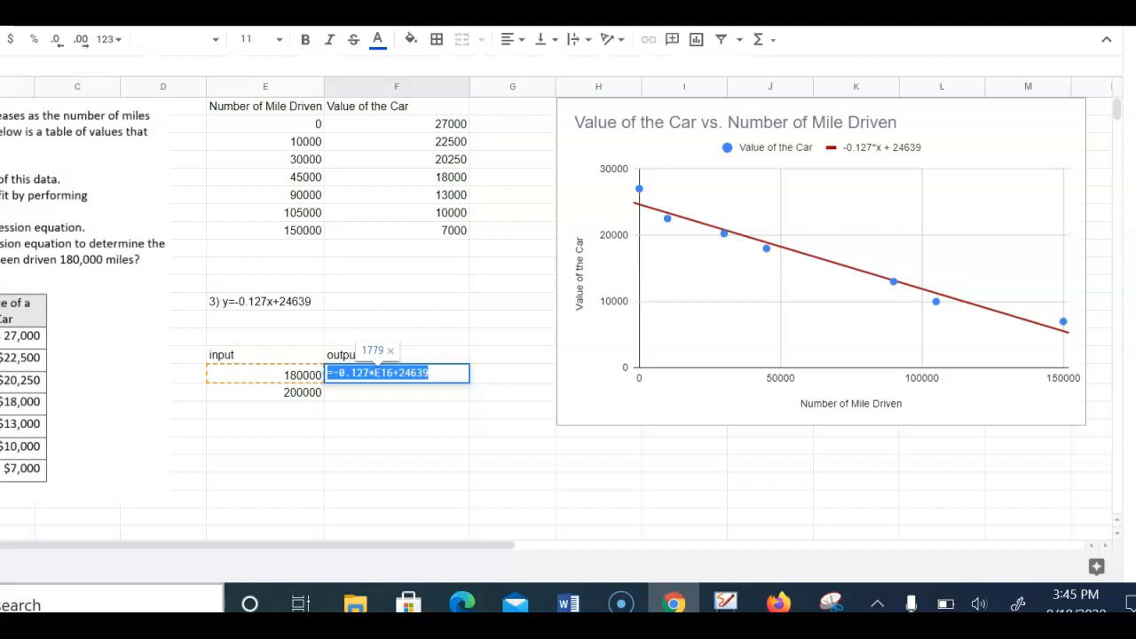
key("Escape")
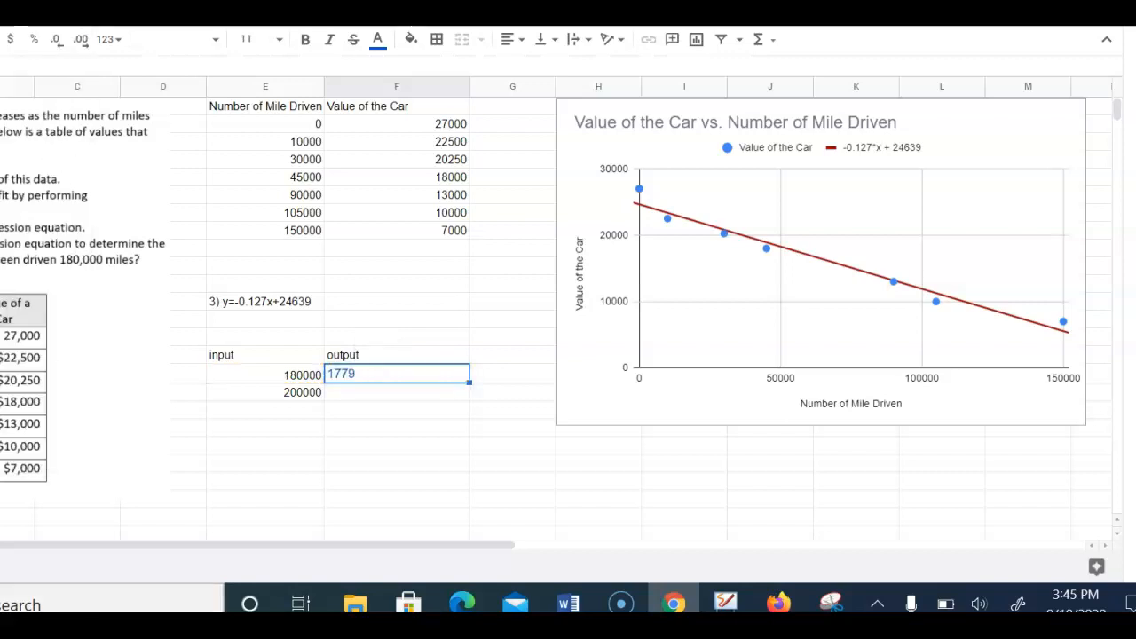
left_click(0, 12)
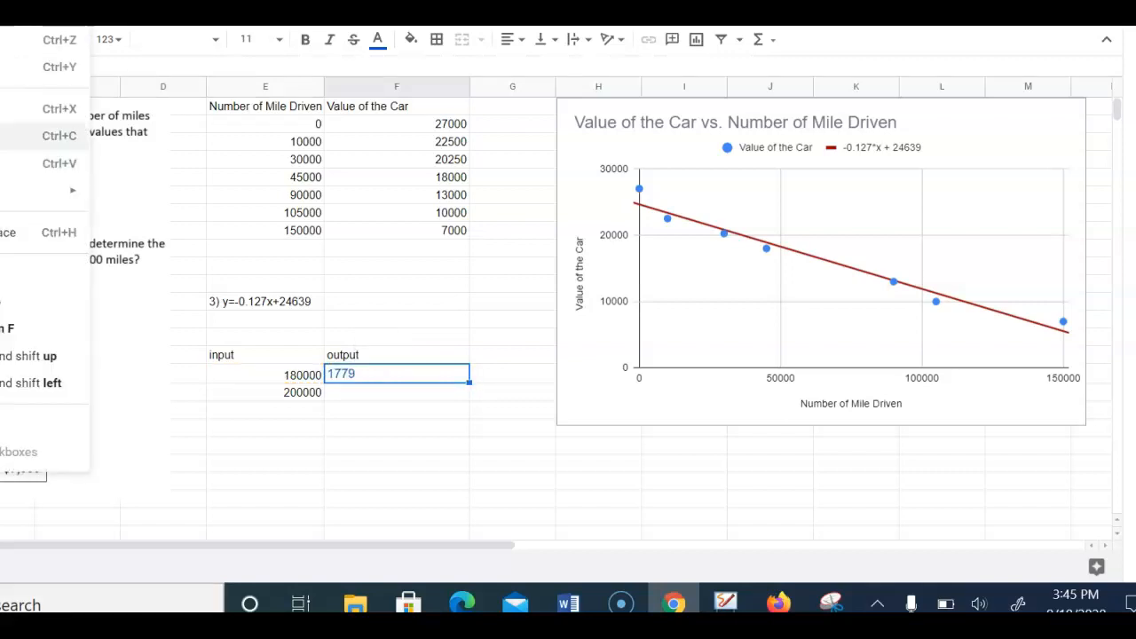
left_click(355, 400)
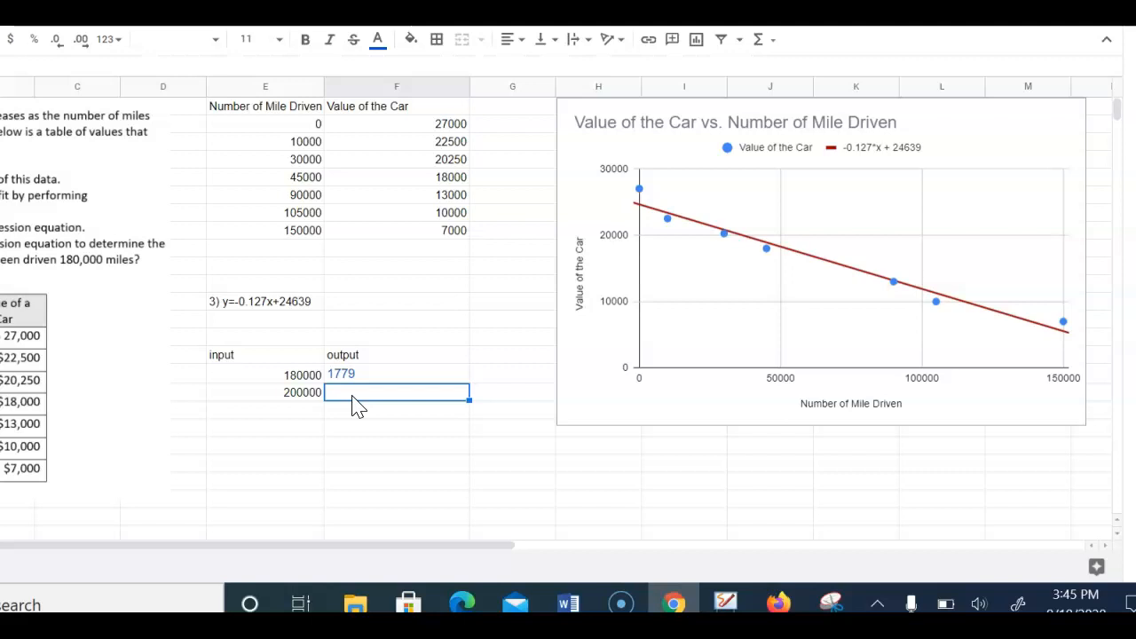
type("1779")
- Change the cell reference in the F17 formula to E17, giving =-0.127*E17+24639
double_click(373, 399)
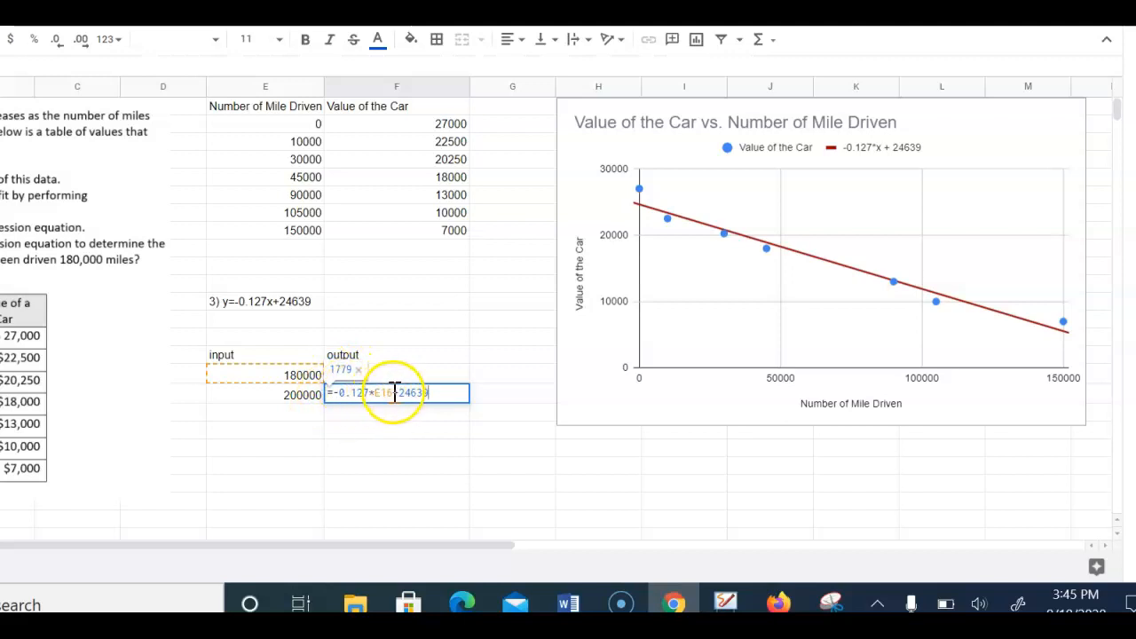
left_click(393, 394)
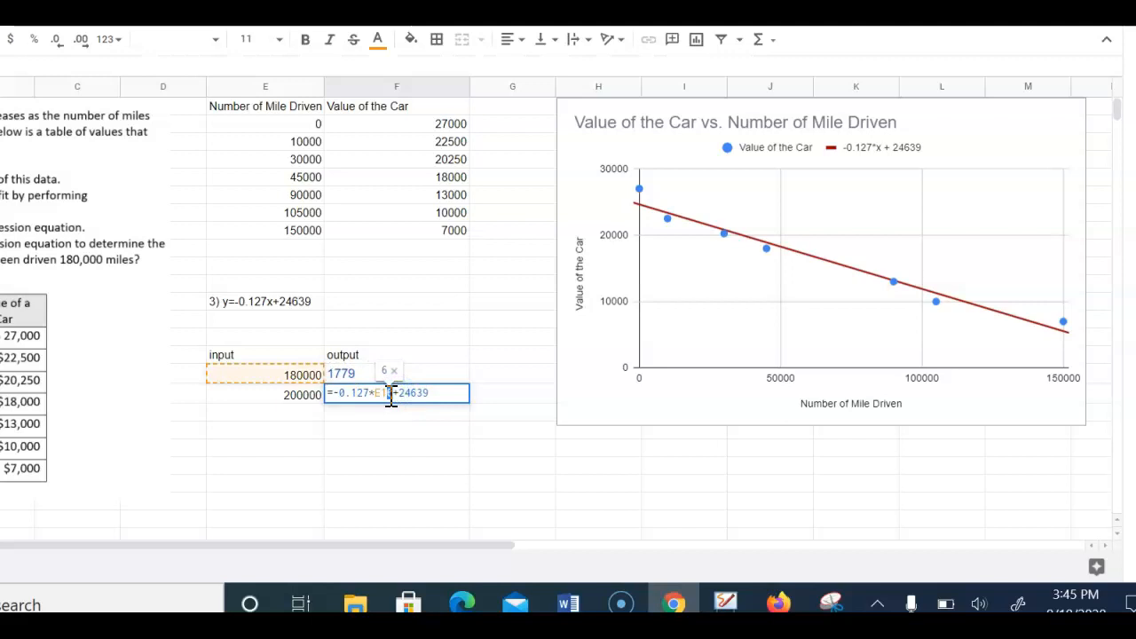
type("7")
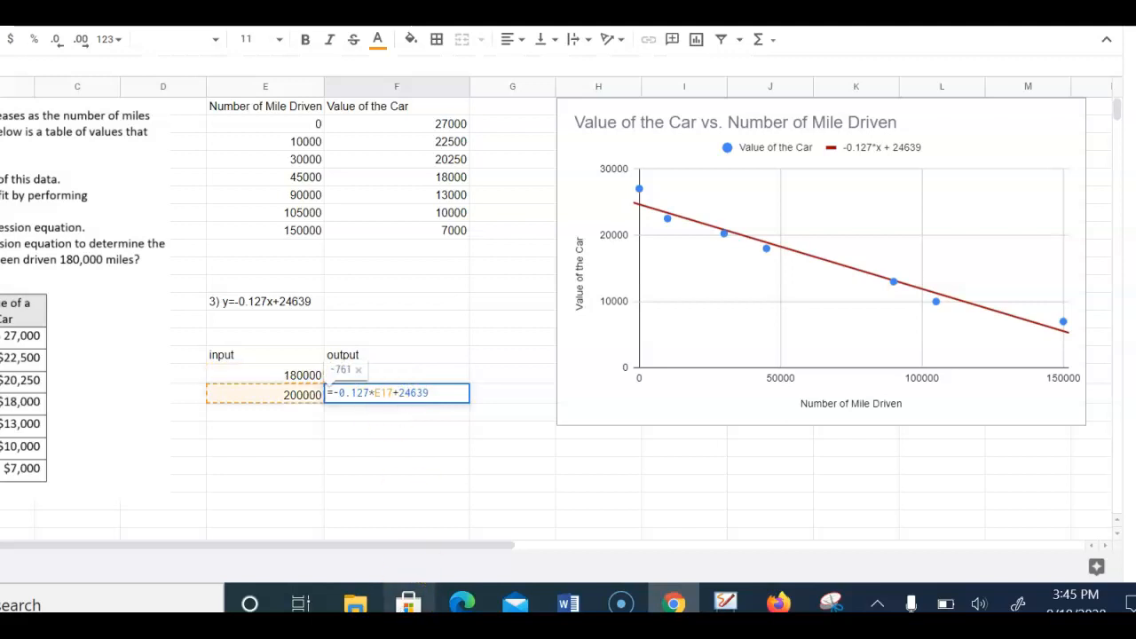
key("Return")
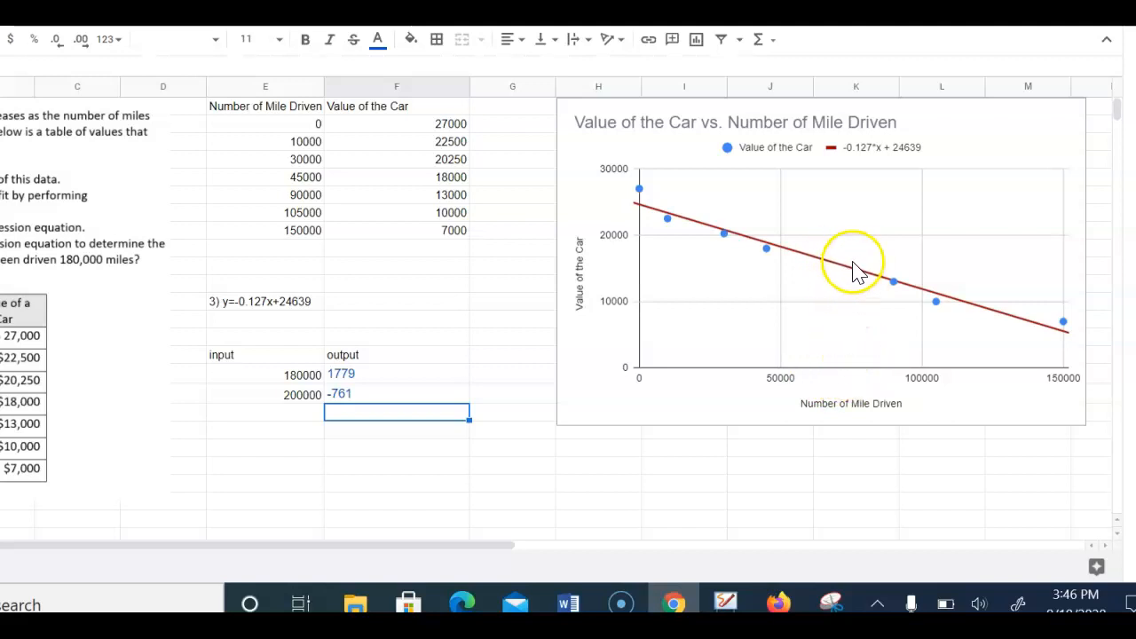
- Enter 75000 in cell E18 as the third mileage input
left_click(302, 411)
type("7")
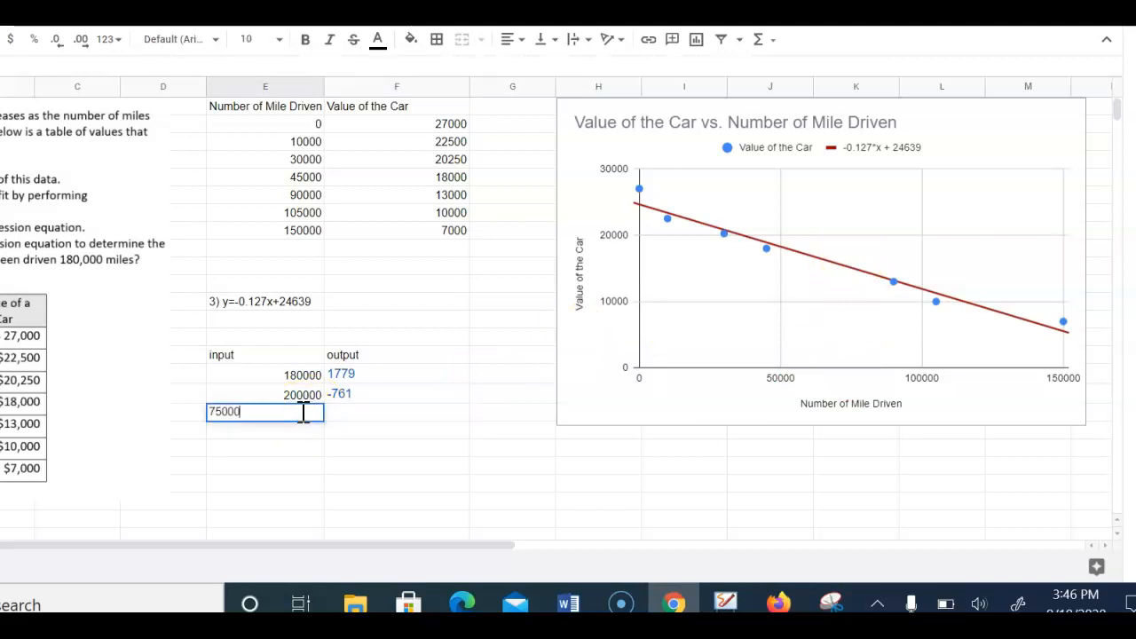
type("5000")
left_click(337, 413)
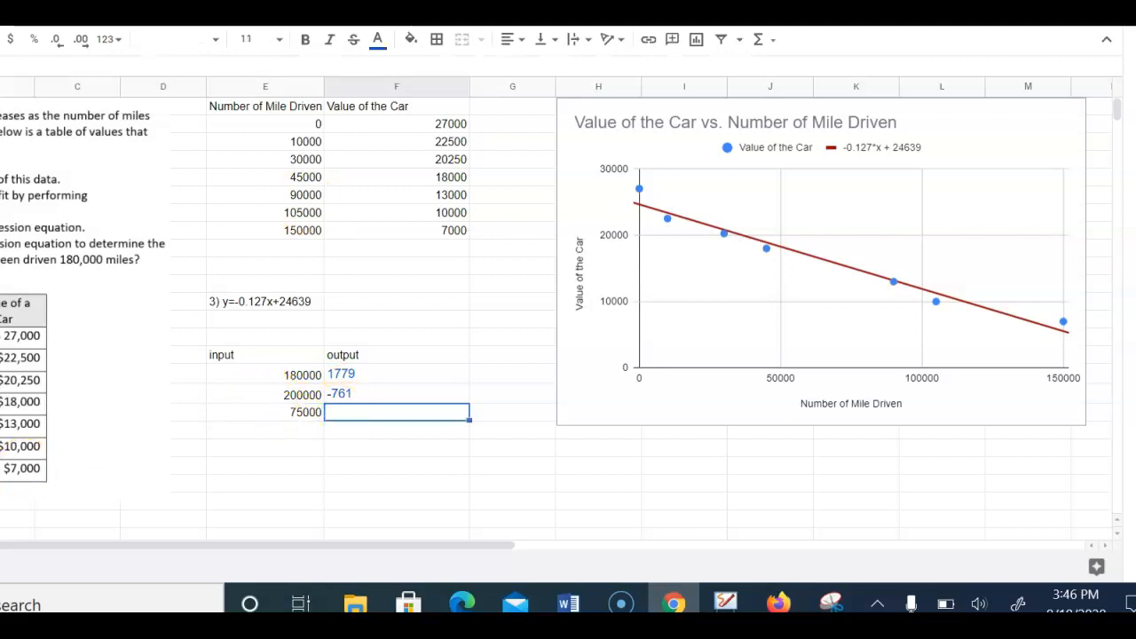
- Paste the copied formula =-0.127*E16+24639 into cell F18 beside the 75000 input
double_click(360, 395)
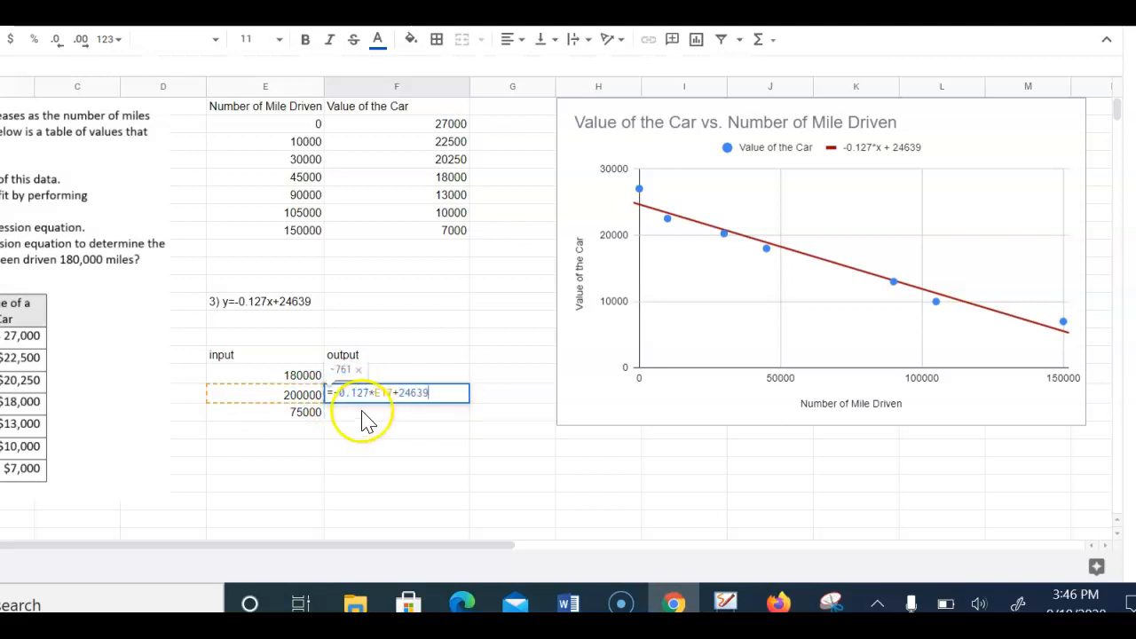
left_click(358, 412)
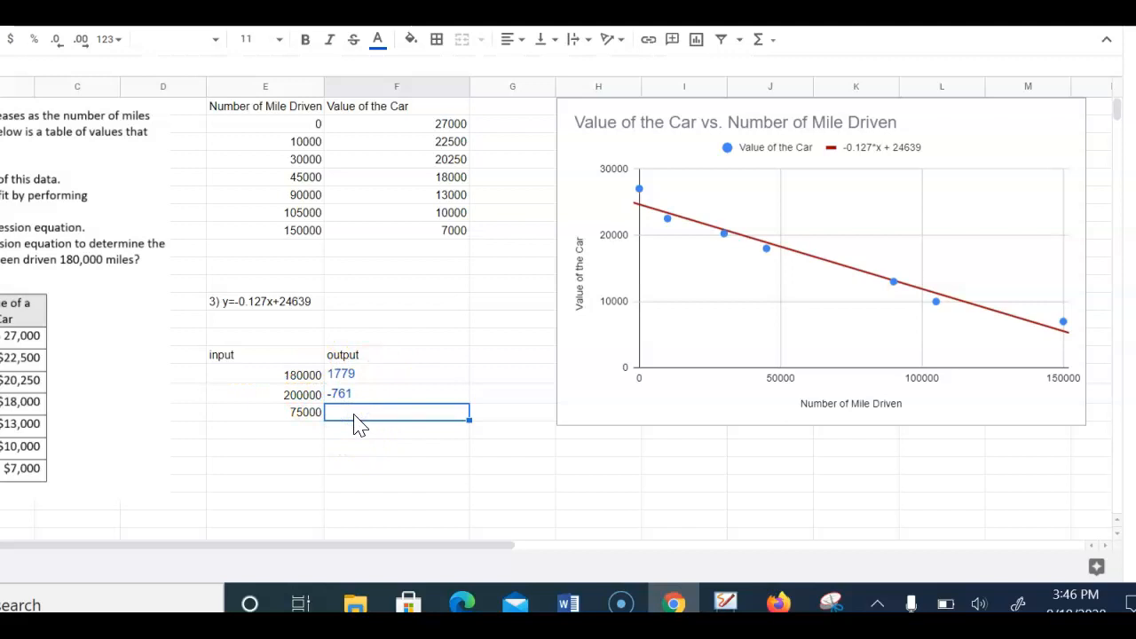
type("1779")
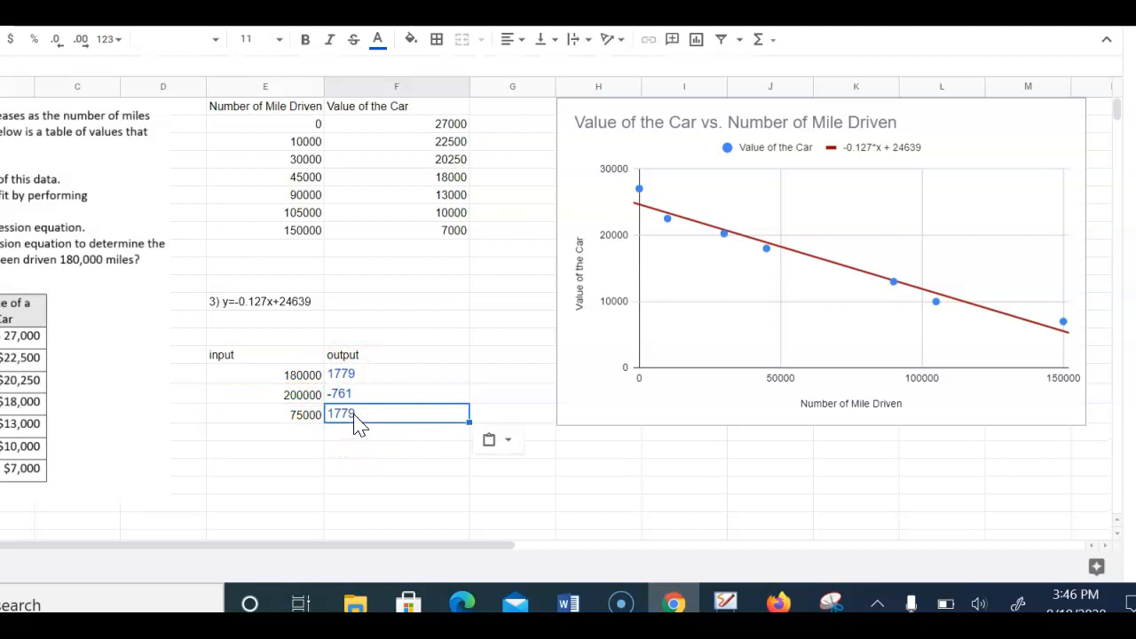
- Change the cell reference in the F18 formula to E18, giving =-0.127*E18+24639
double_click(355, 417)
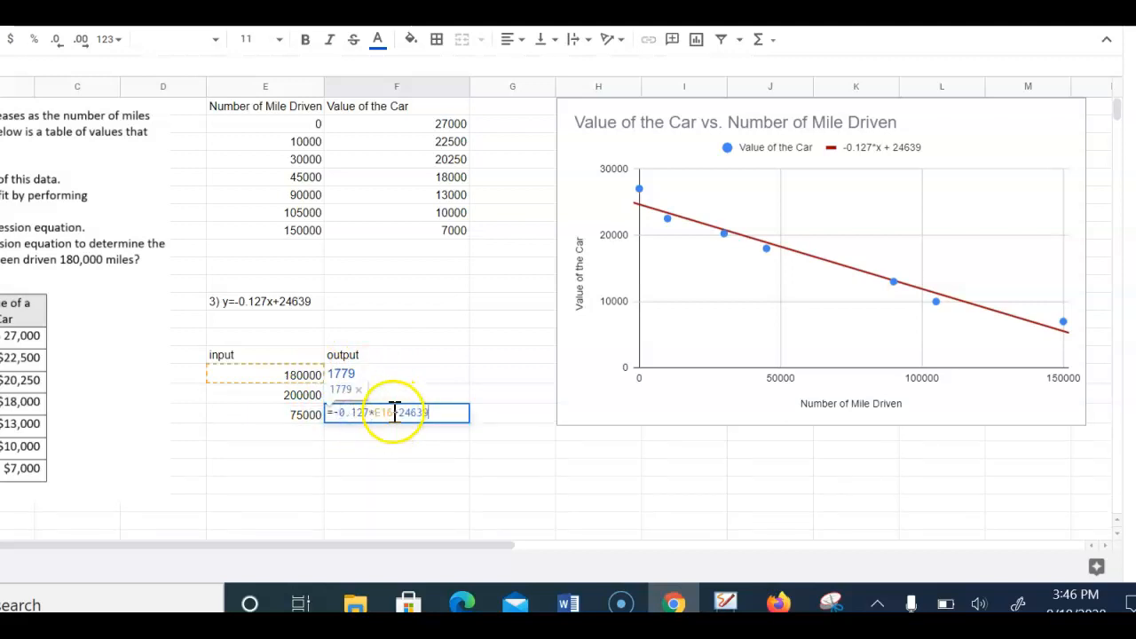
left_click_drag(393, 412, 387, 413)
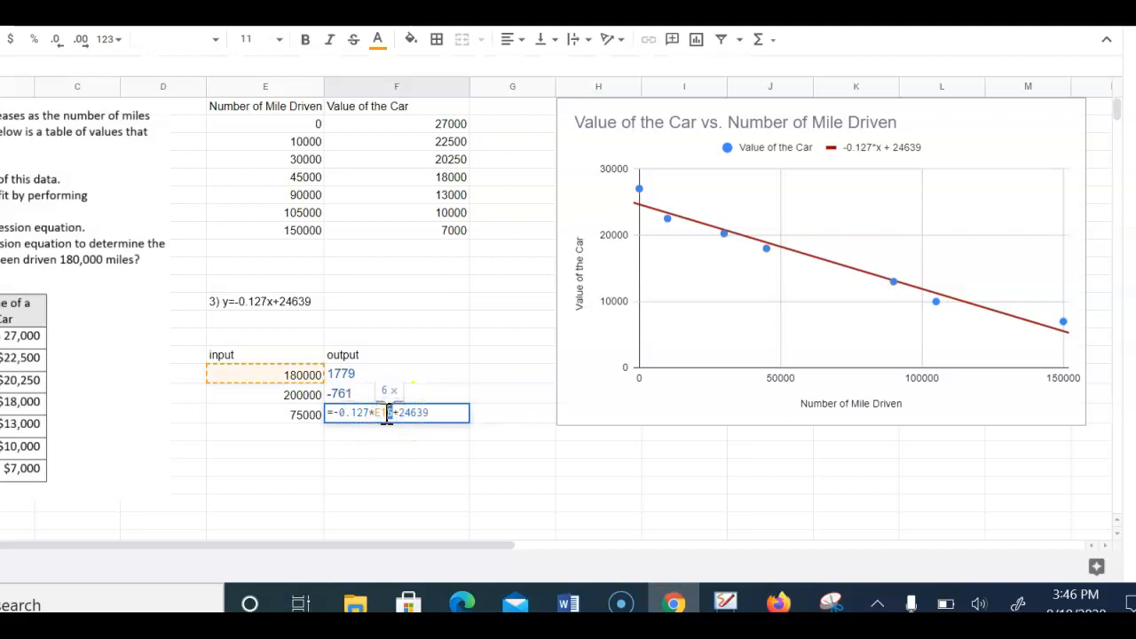
type("7")
key("BackSpace")
type("8")
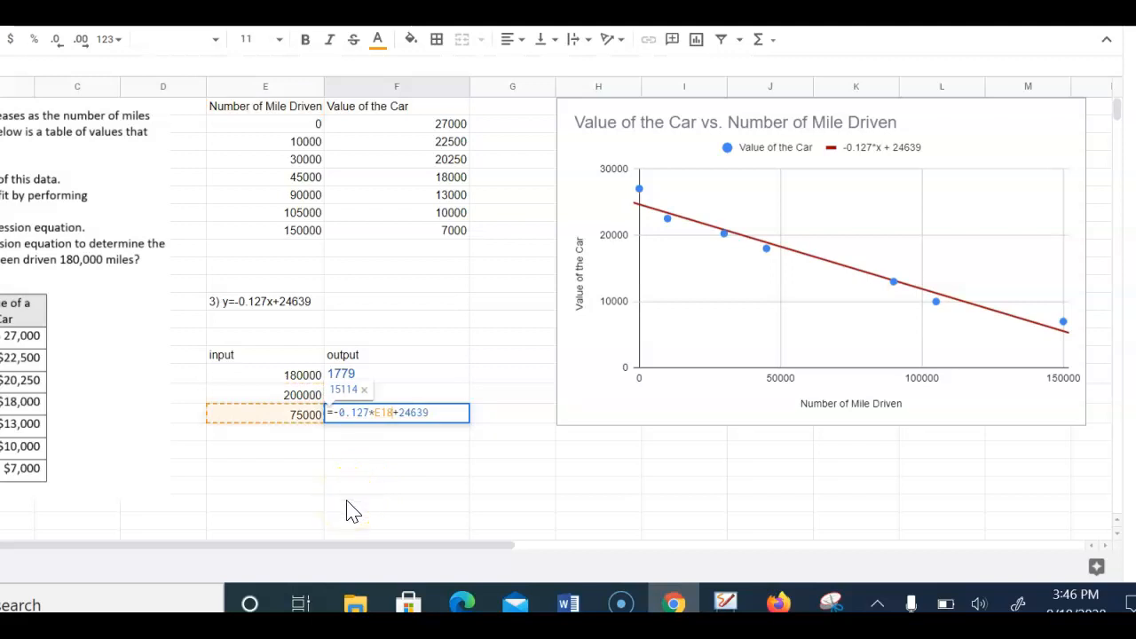
key("Return")
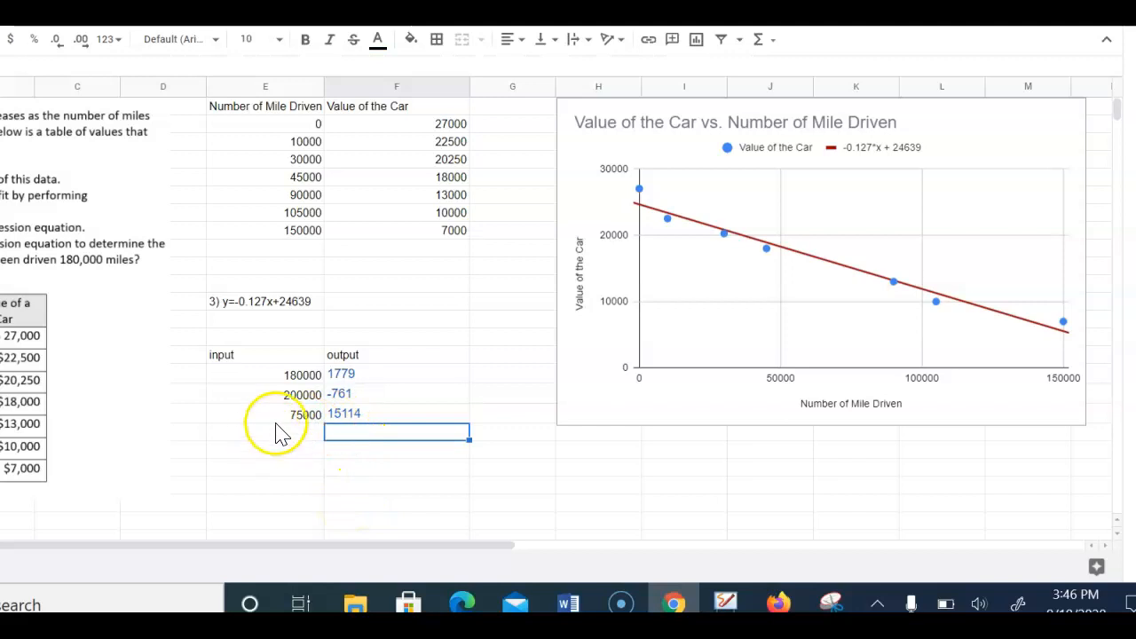